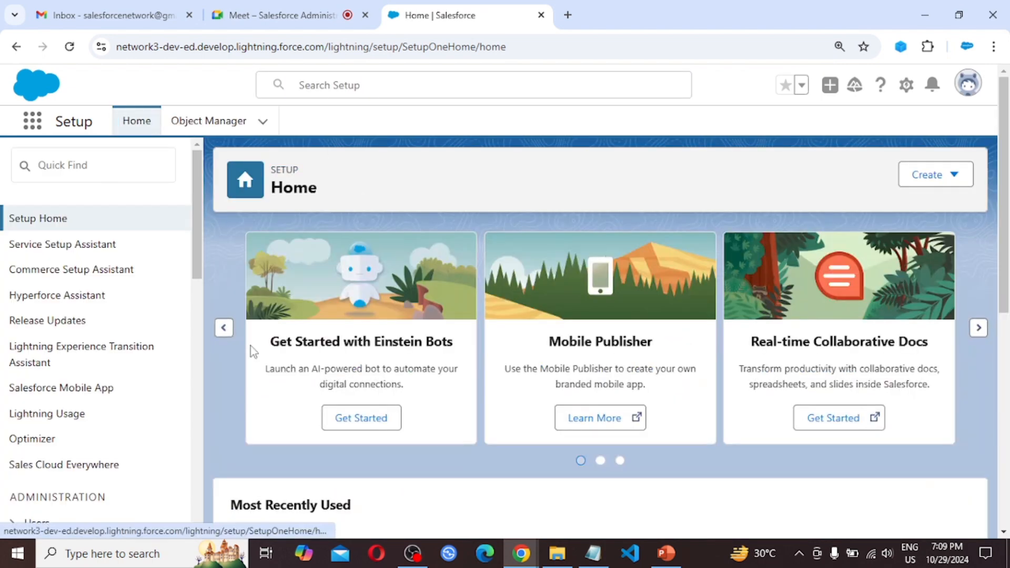
Step: Find Process Builder in Setup and open it in its new tab
click(74, 169)
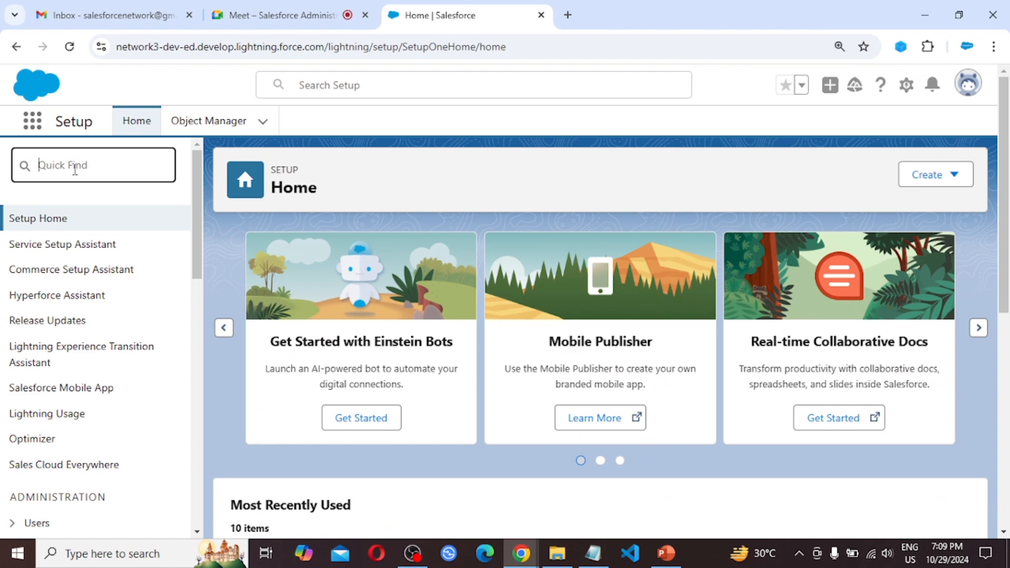
text(Proce)
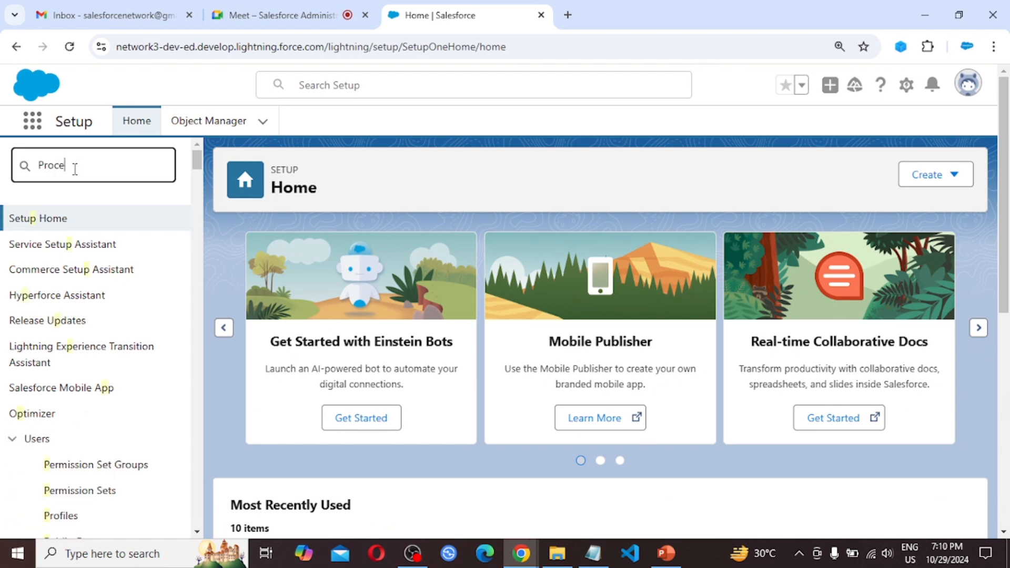
text(ss Builder)
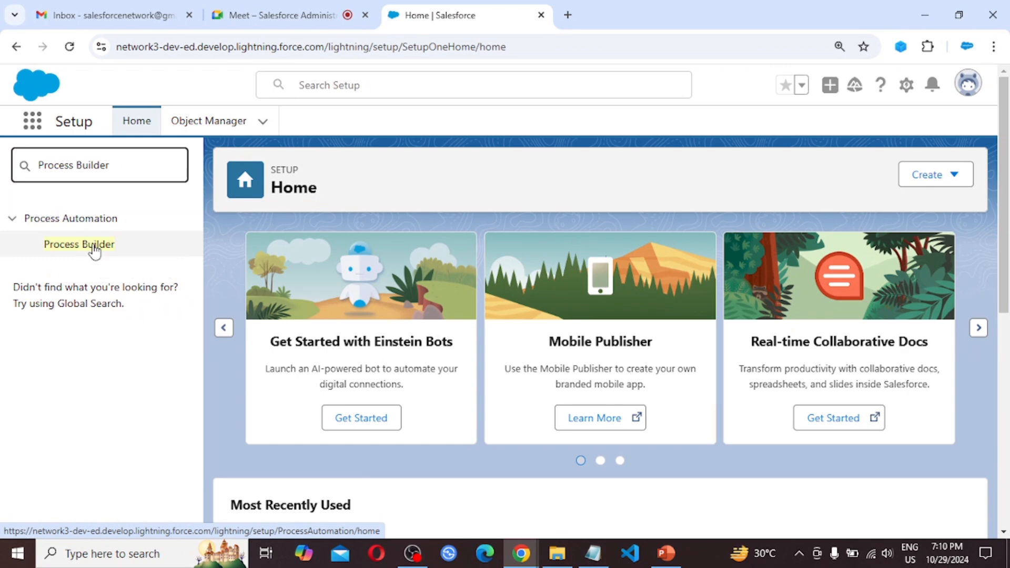
click(82, 250)
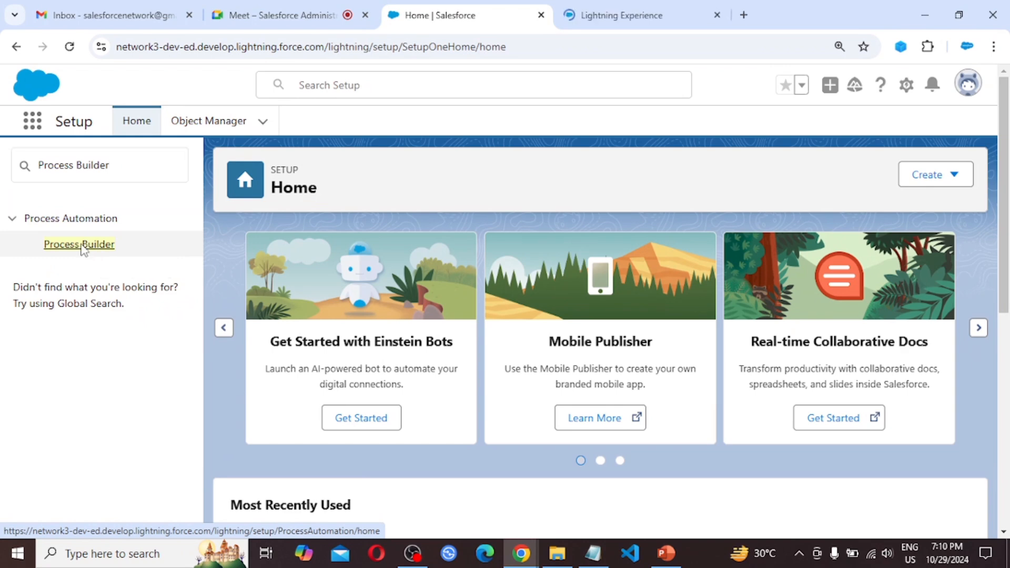
click(631, 7)
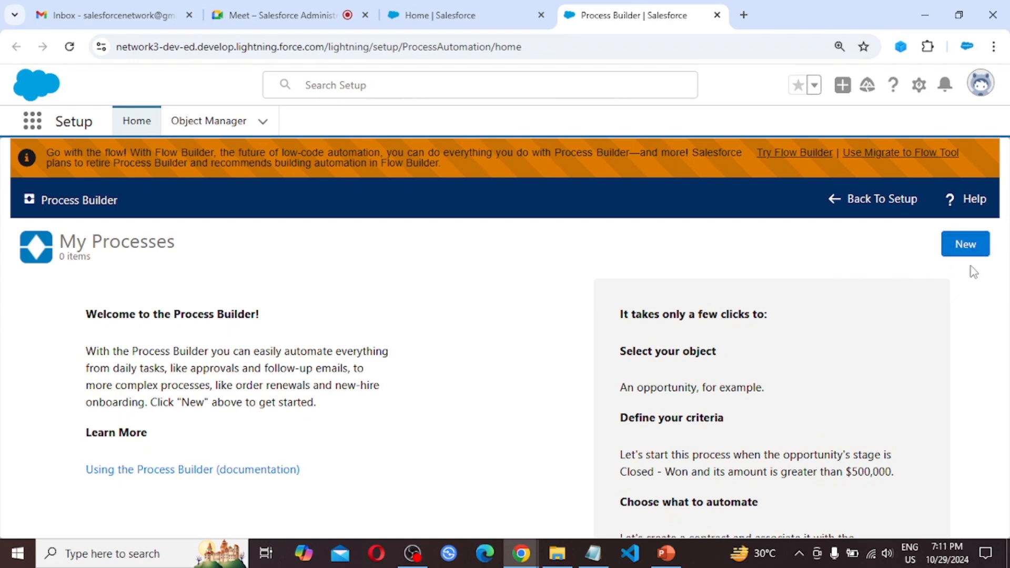
Step: Start a new process in Process Builder named "Lead Qualification Process", keeping the generated API name
click(970, 253)
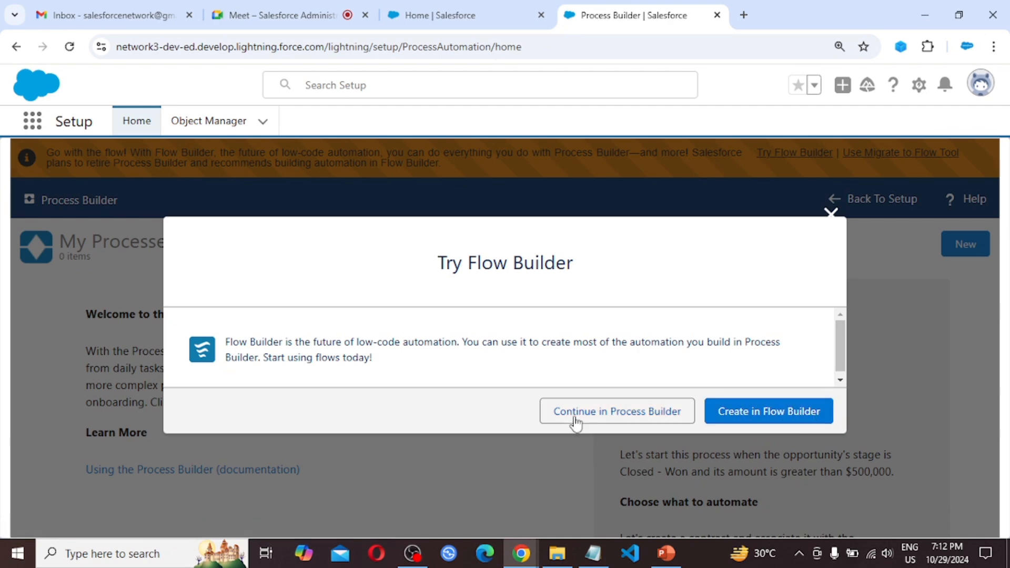
click(629, 419)
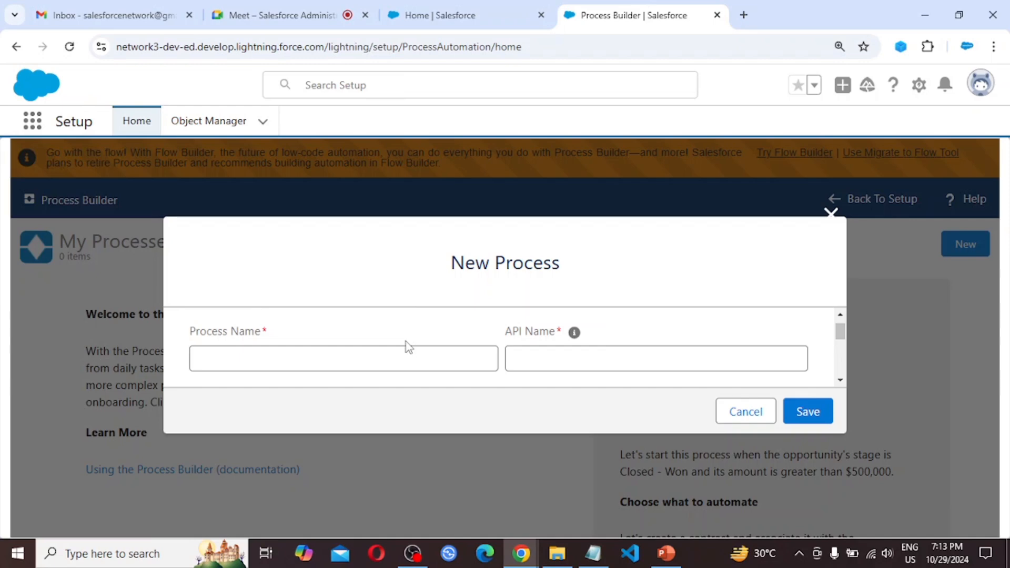
click(263, 363)
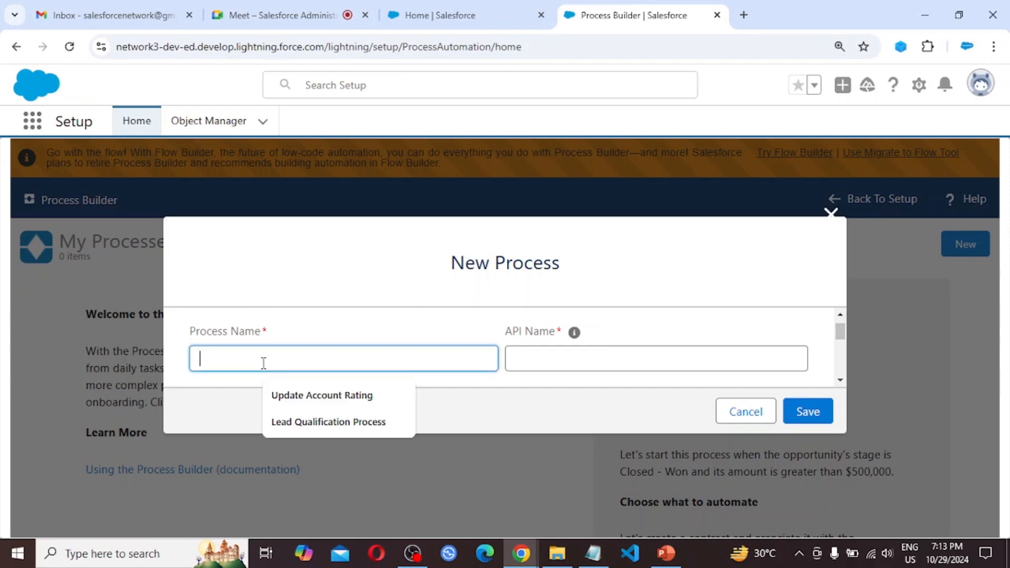
text(Le)
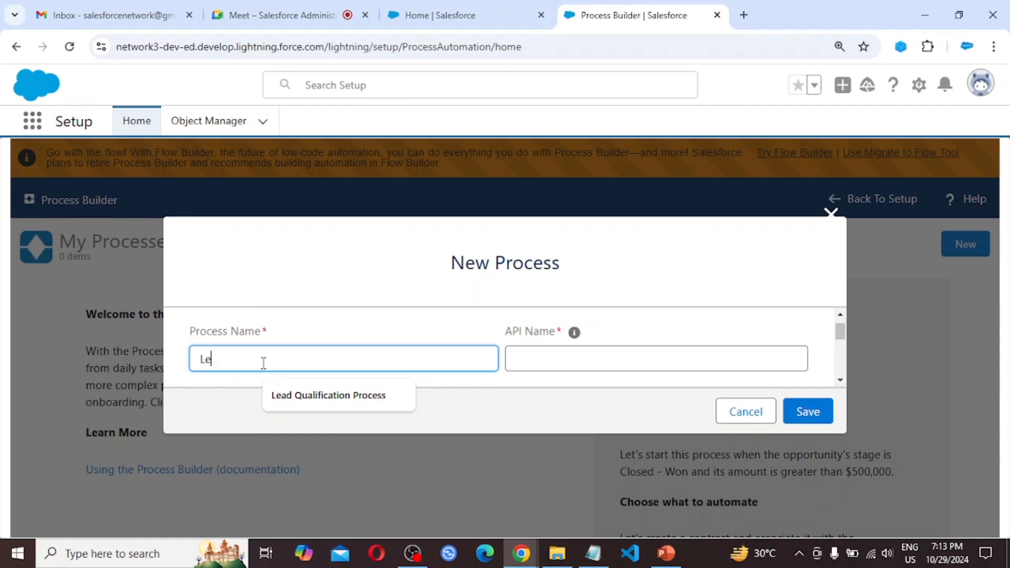
text(ad Qualification Proce)
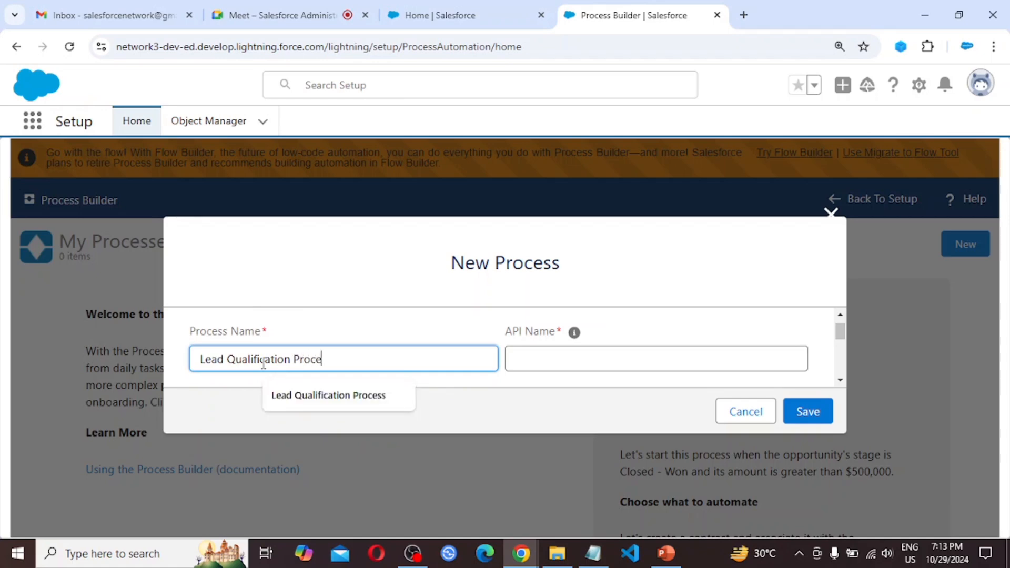
text(ss)
key(Tab)
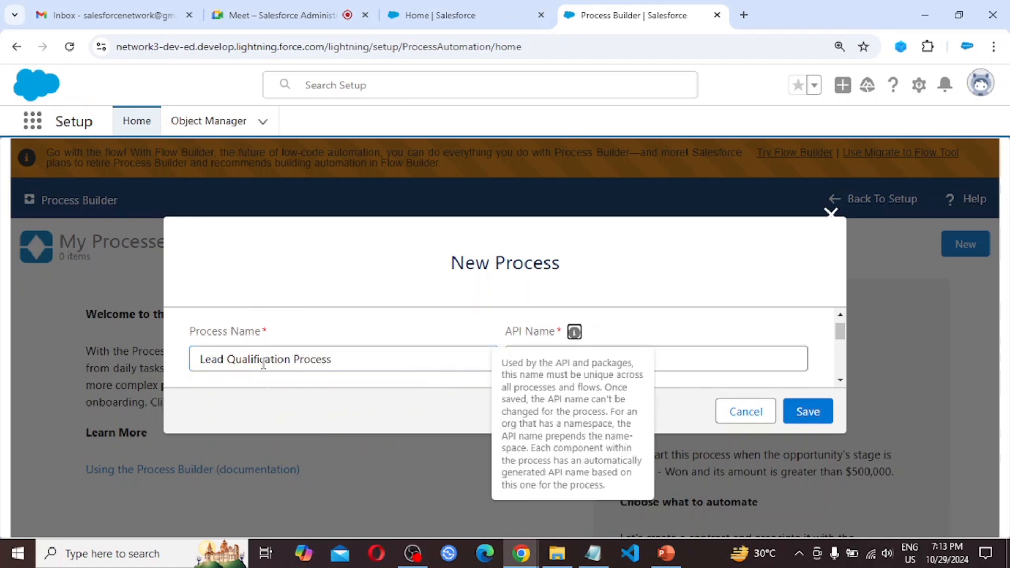
key(Tab)
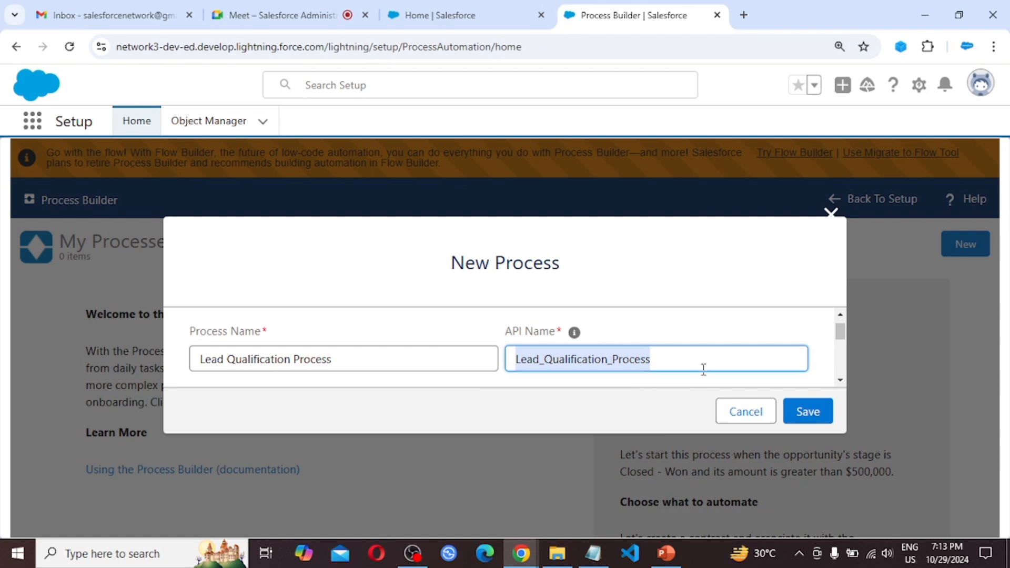
Step: Set the process to start when a record changes and save the new process
scroll(696, 345, down, 1)
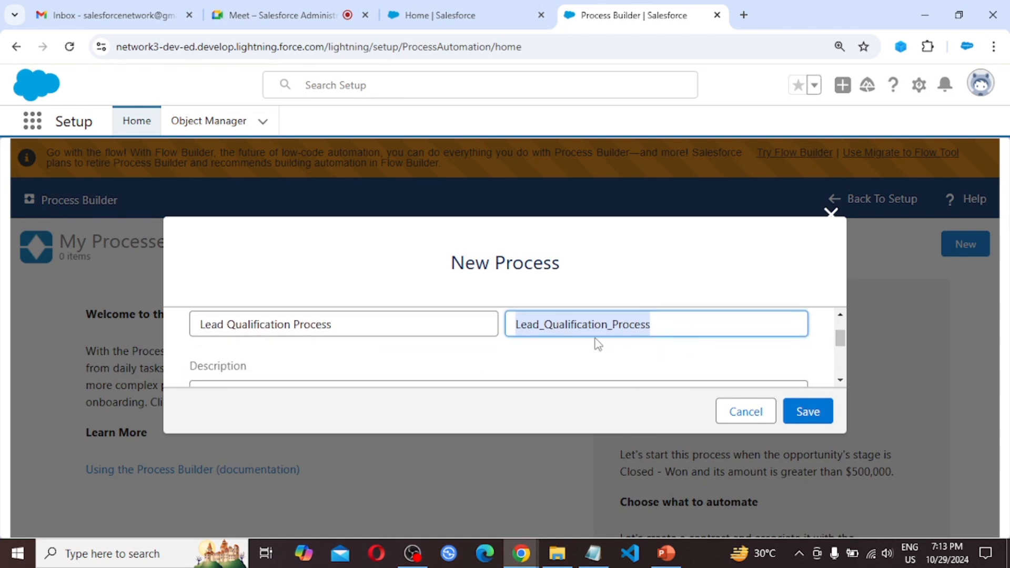
scroll(598, 345, down, 1)
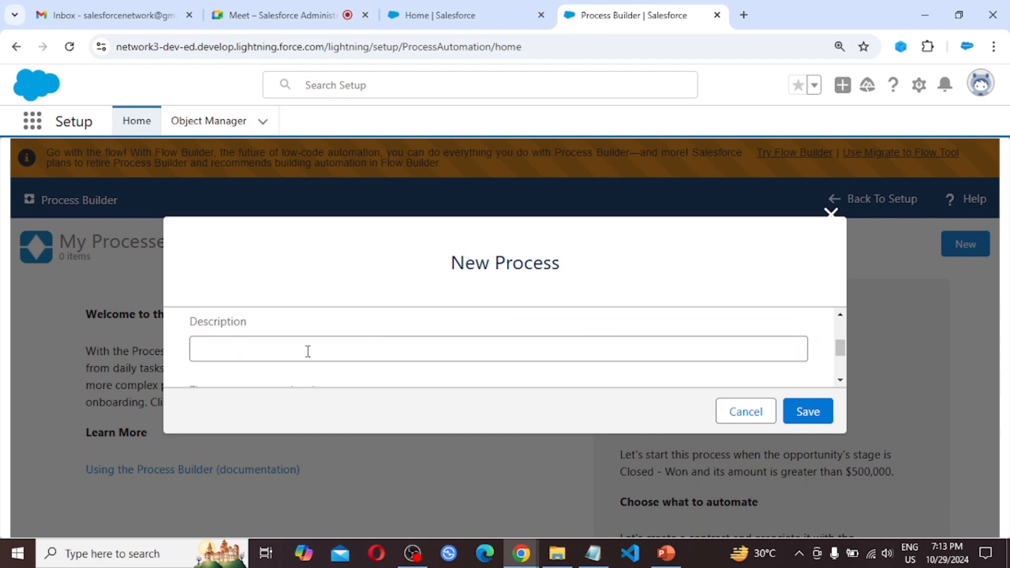
scroll(459, 351, down, 1)
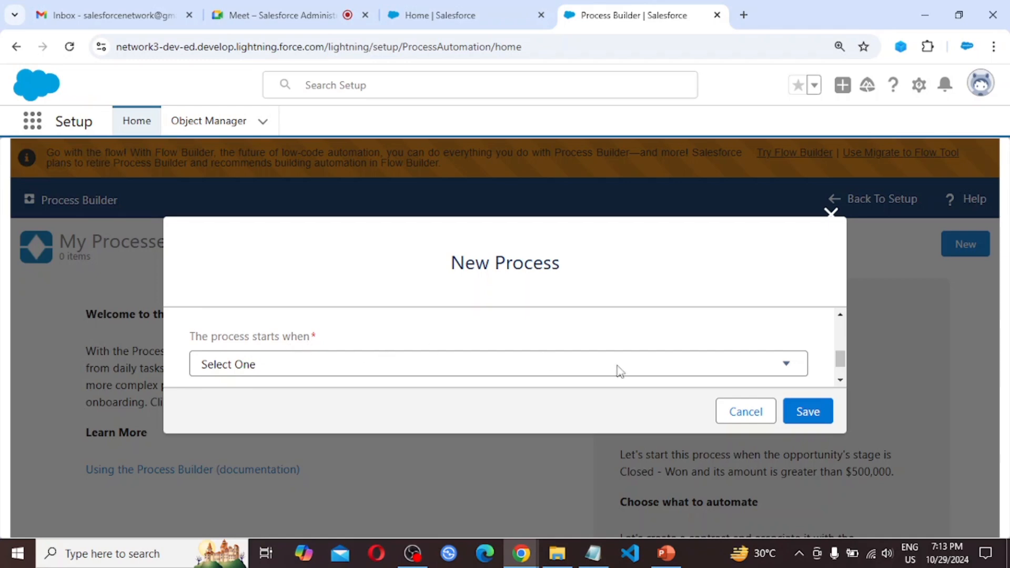
scroll(679, 367, down, 1)
scroll(682, 372, down, 2)
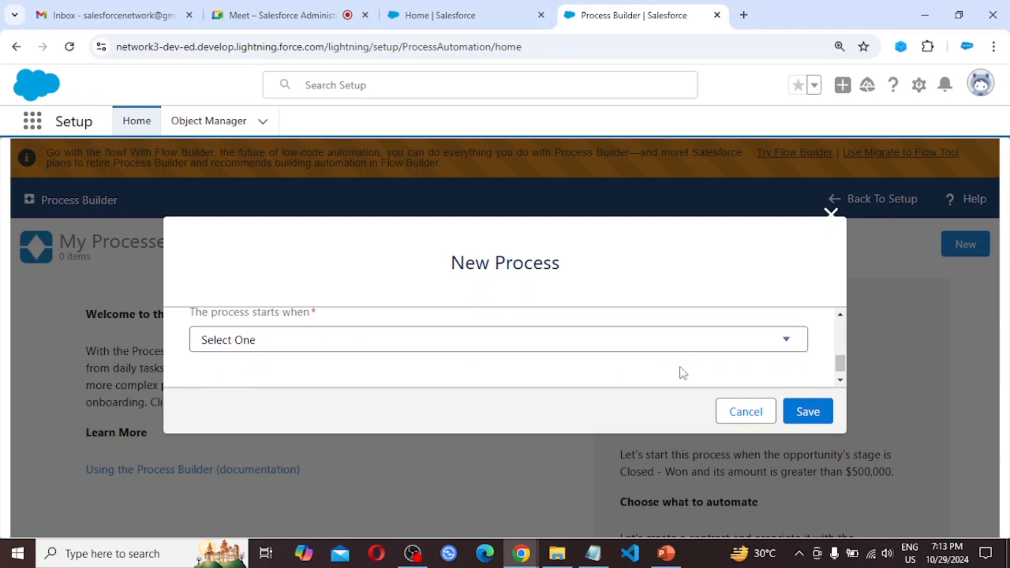
click(786, 342)
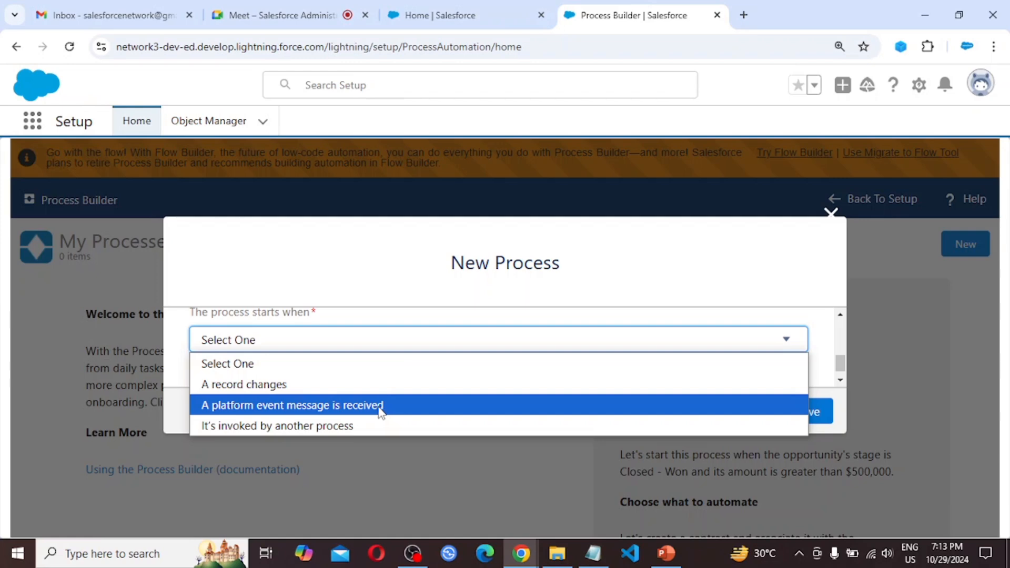
click(304, 389)
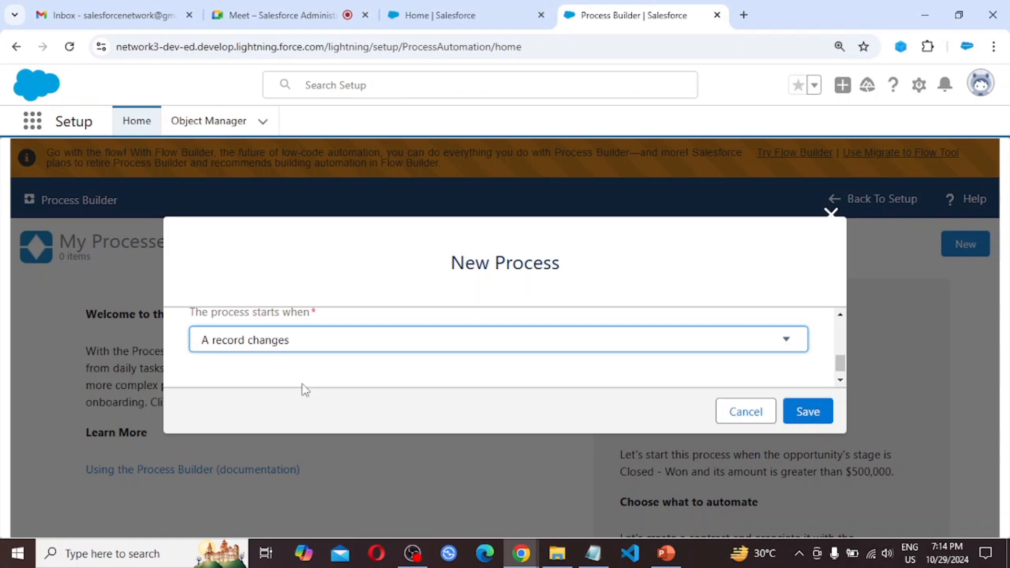
click(806, 412)
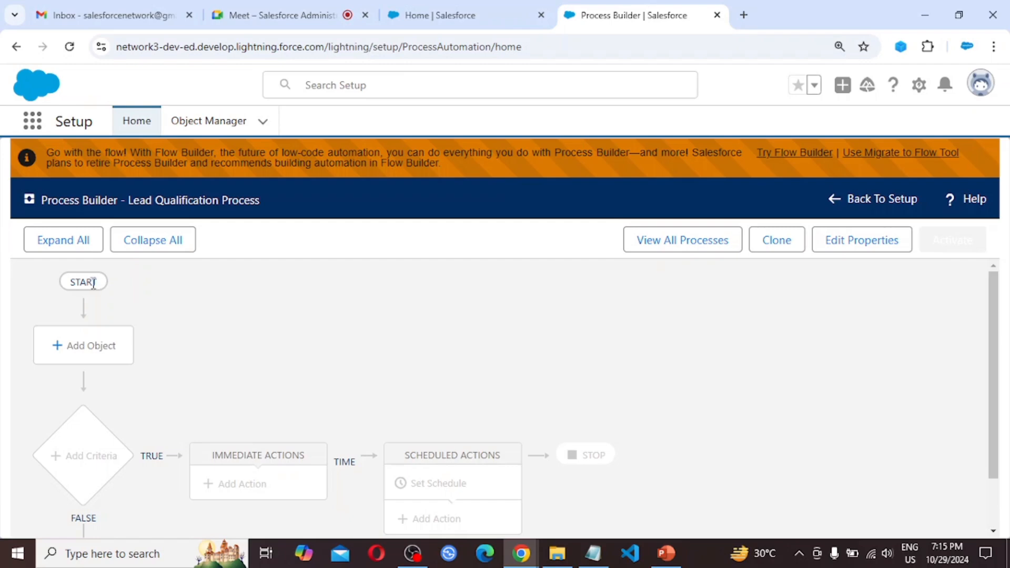
Step: Add the Lead object, starting the process when a record is created or edited, and save
click(78, 352)
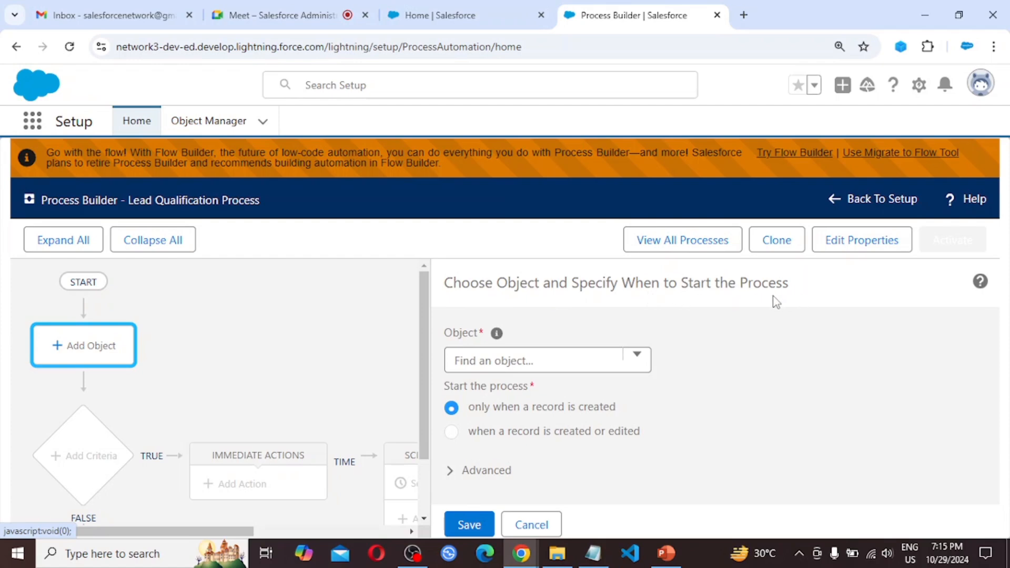
click(640, 359)
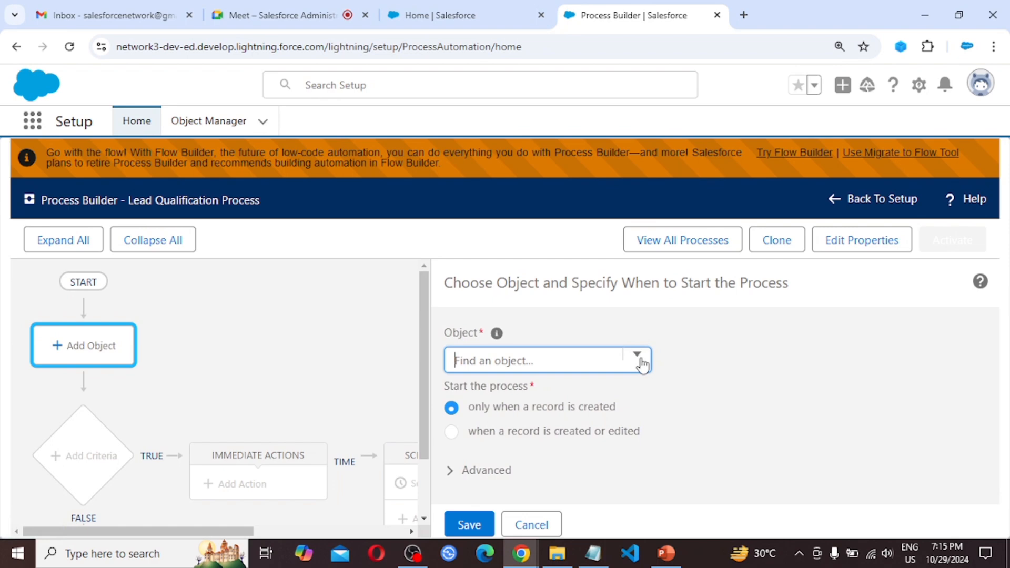
text(lead)
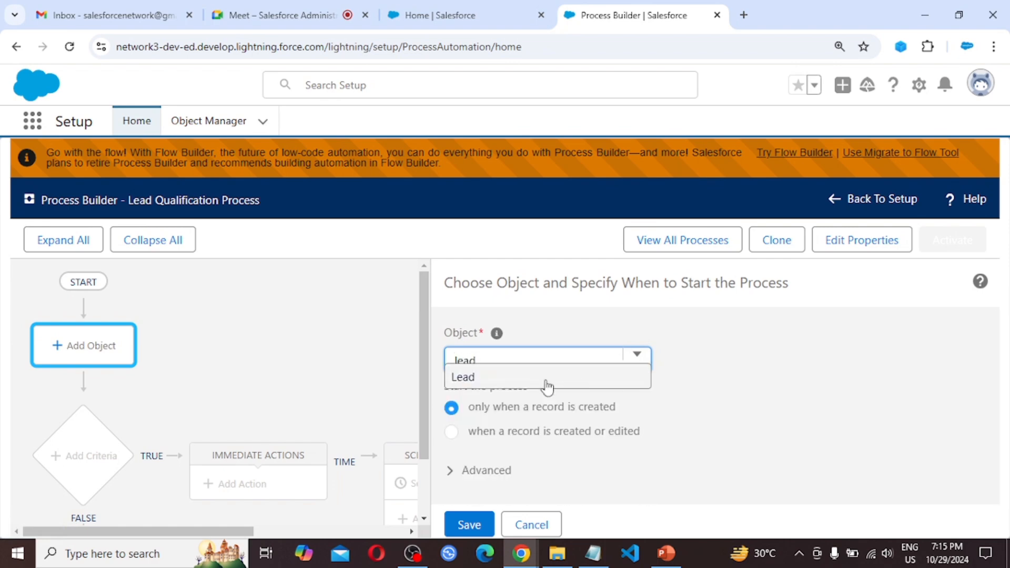
click(492, 387)
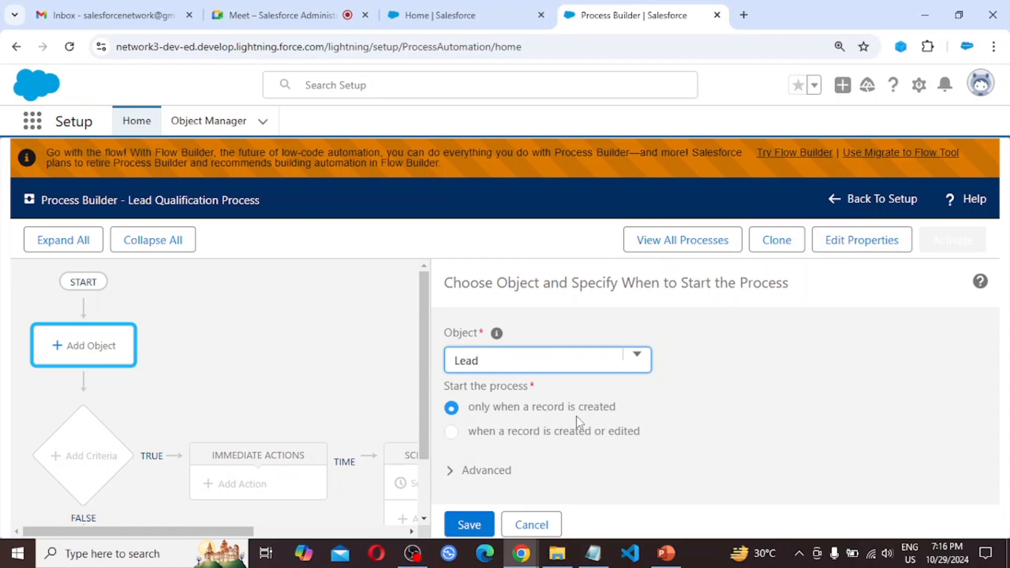
click(502, 435)
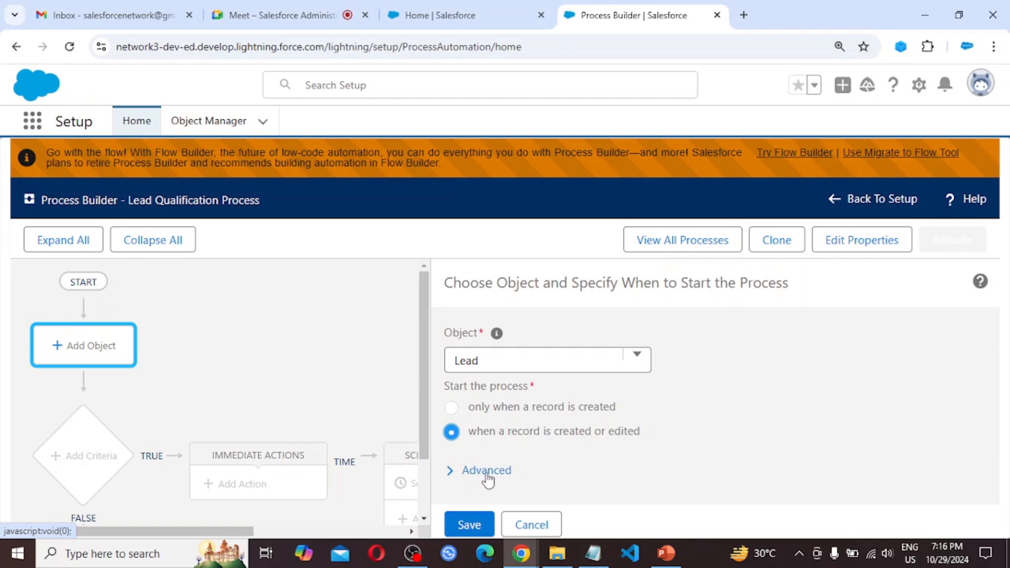
click(466, 530)
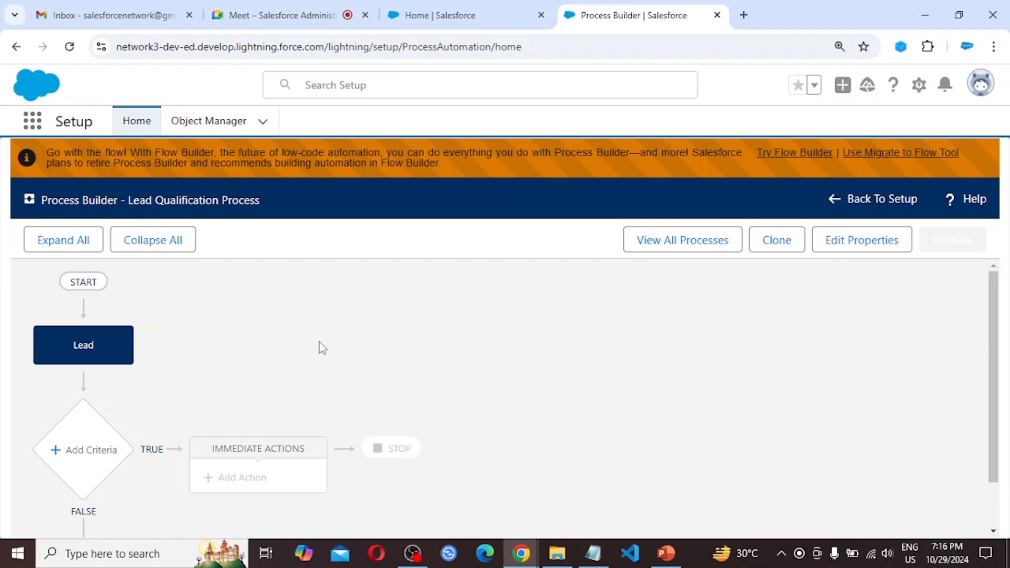
Step: Add a criteria node named "Lead Status"
key(ctrl+minus)
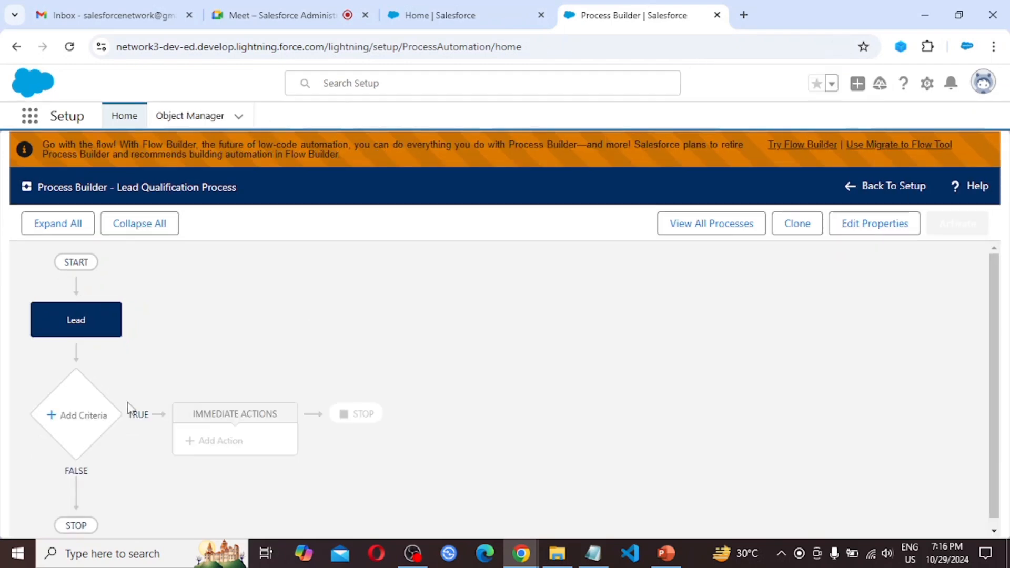
click(72, 422)
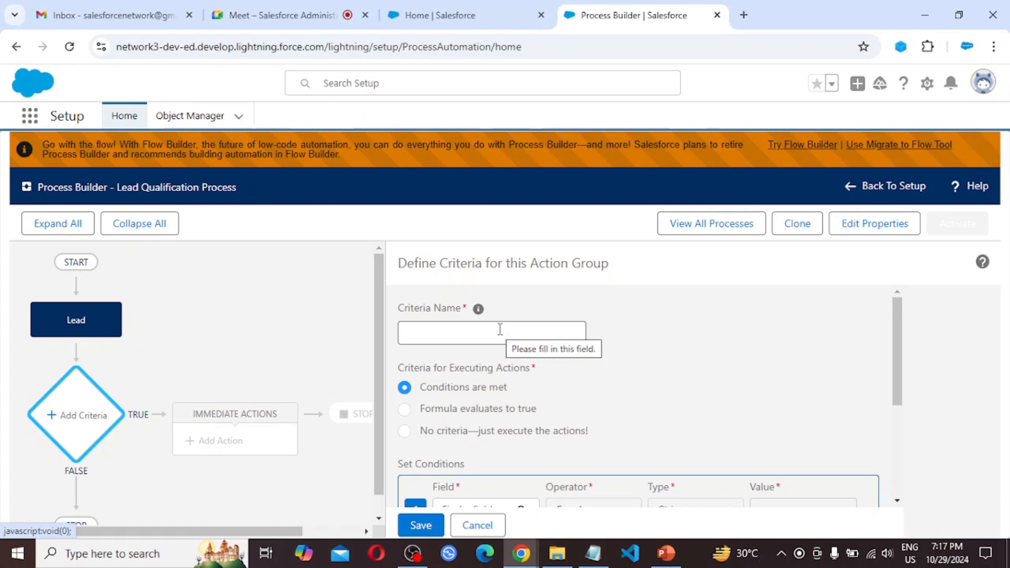
click(446, 336)
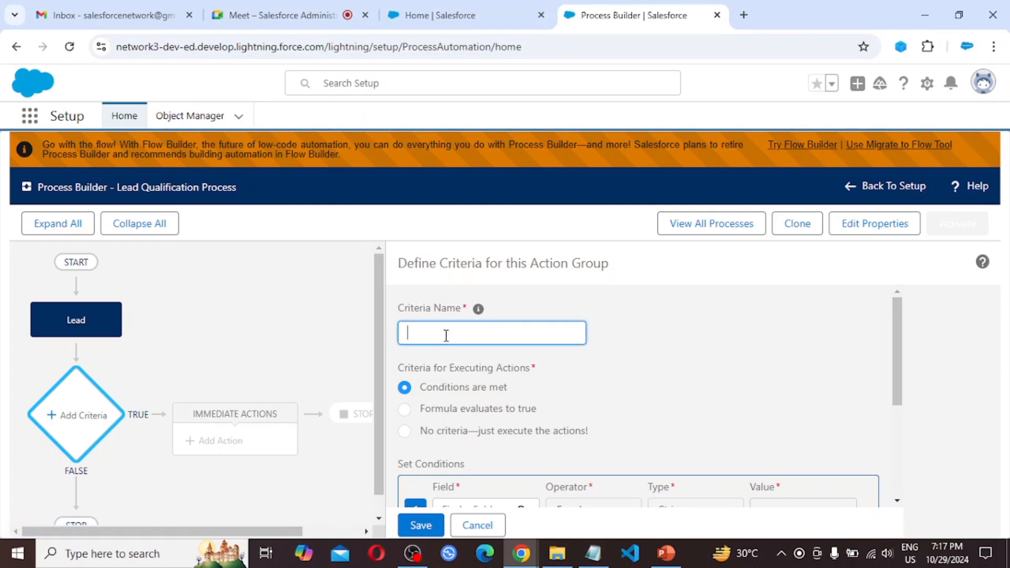
text(L)
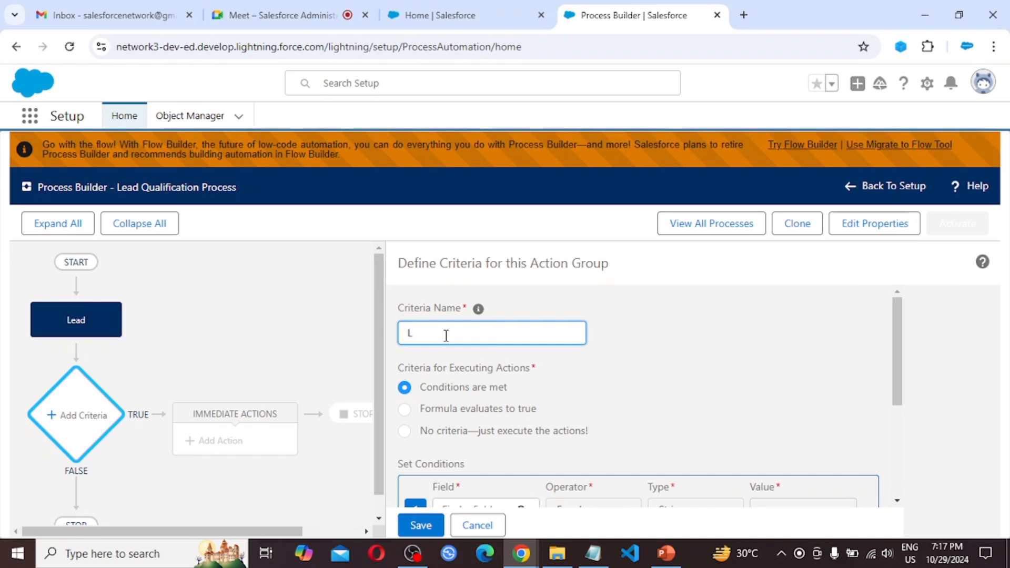
text(ead Status)
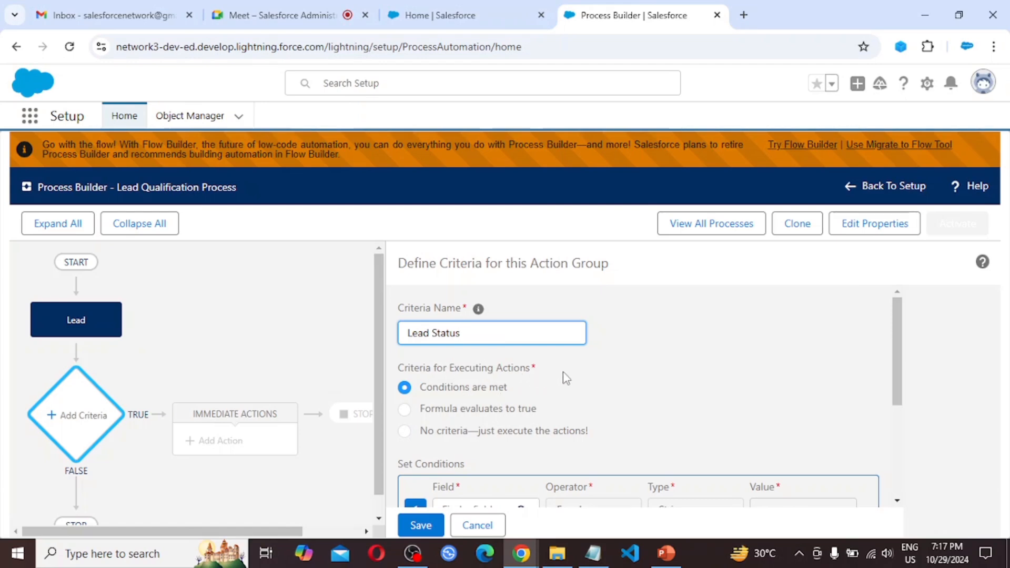
Step: Choose the Lead Status field for the first condition
triple_click(485, 390)
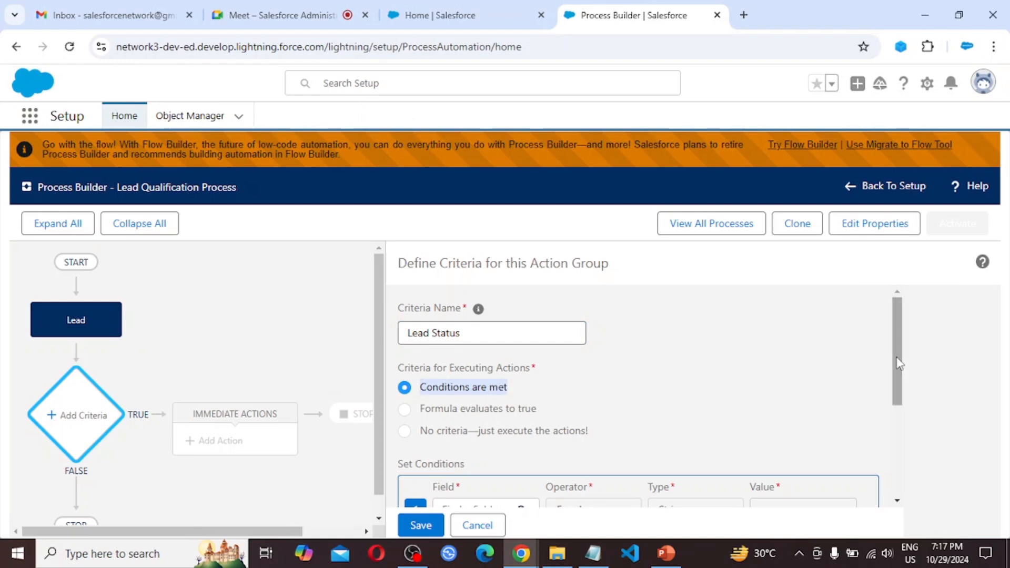
drag(898, 356, 894, 440)
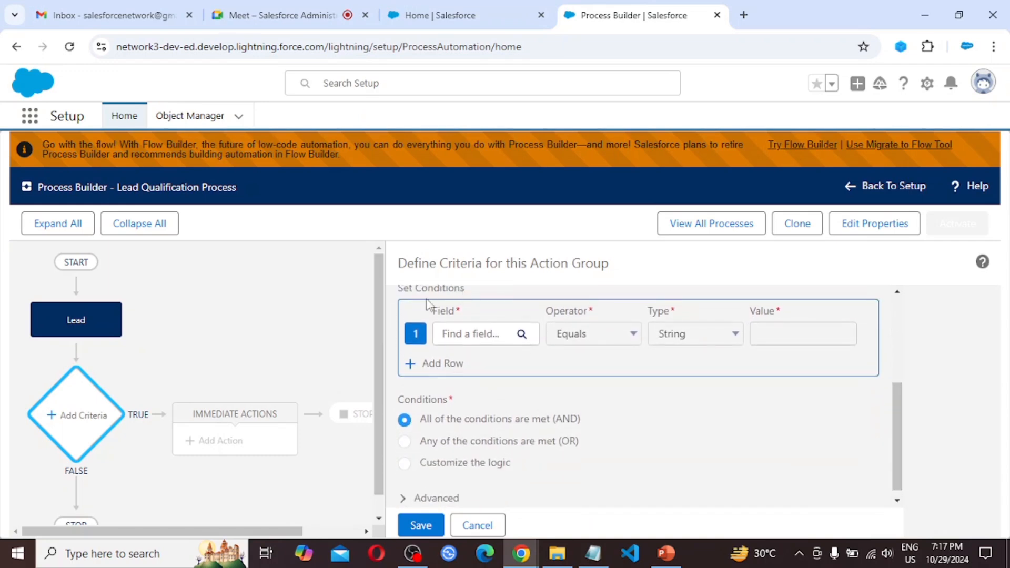
click(494, 342)
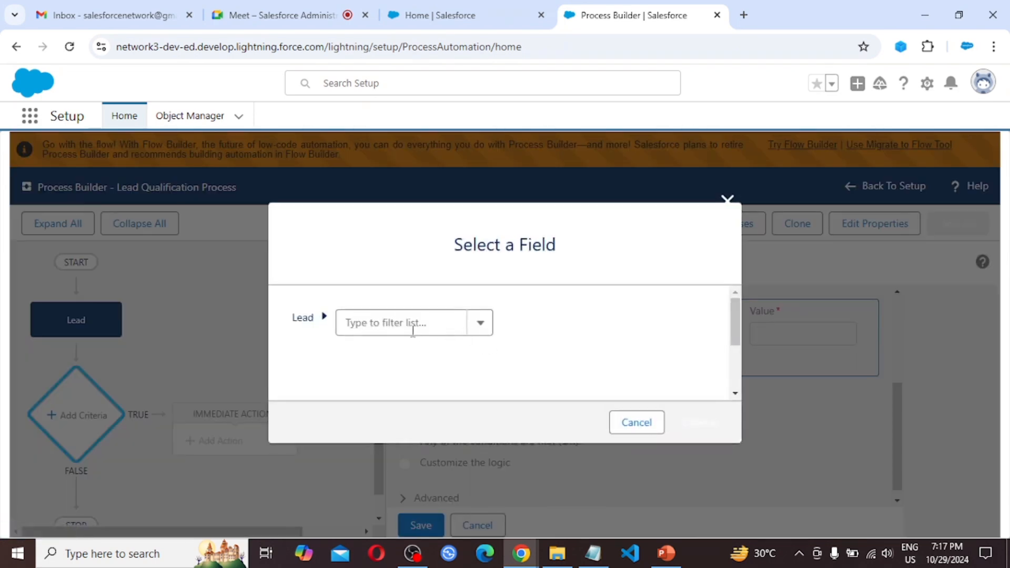
click(390, 323)
text(stat)
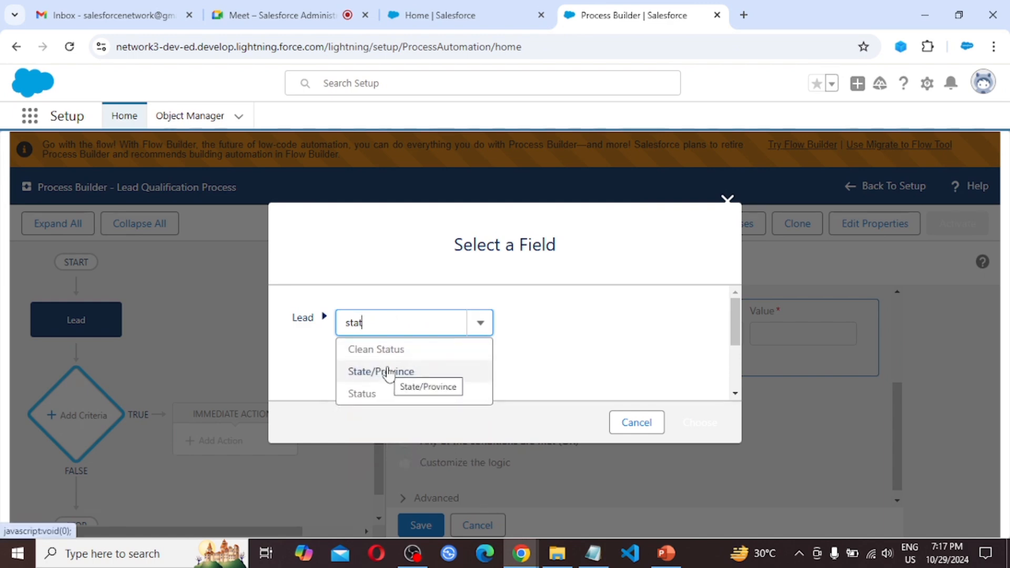
text(us)
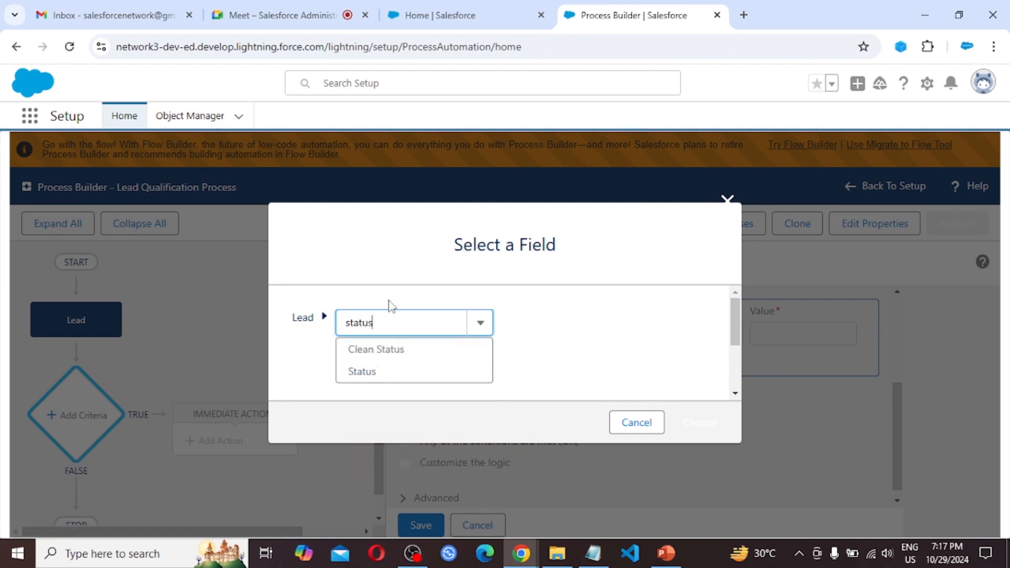
click(372, 375)
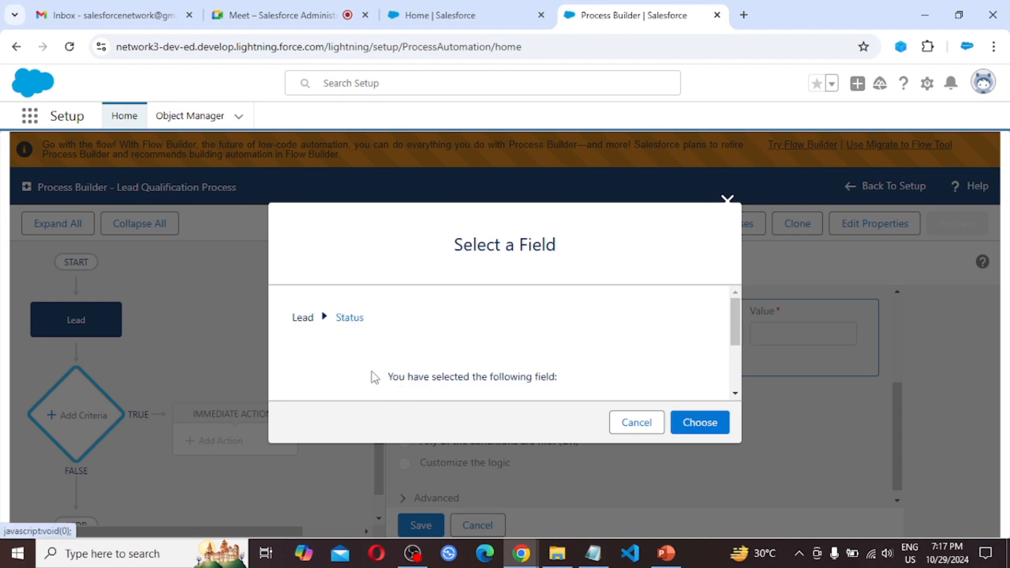
click(701, 423)
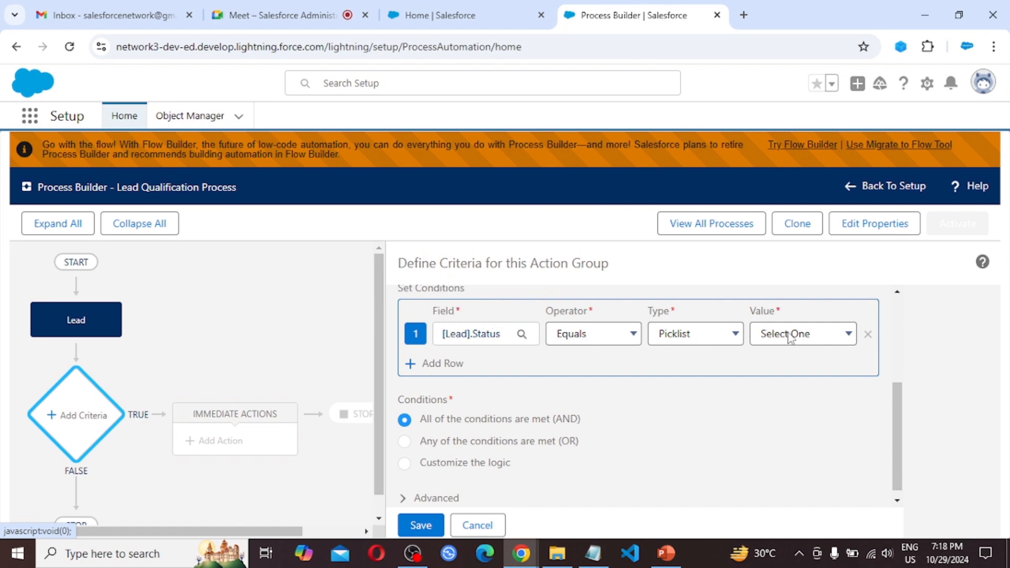
Step: Set the condition value to the picklist option Working - Contacted and save the criteria
click(735, 338)
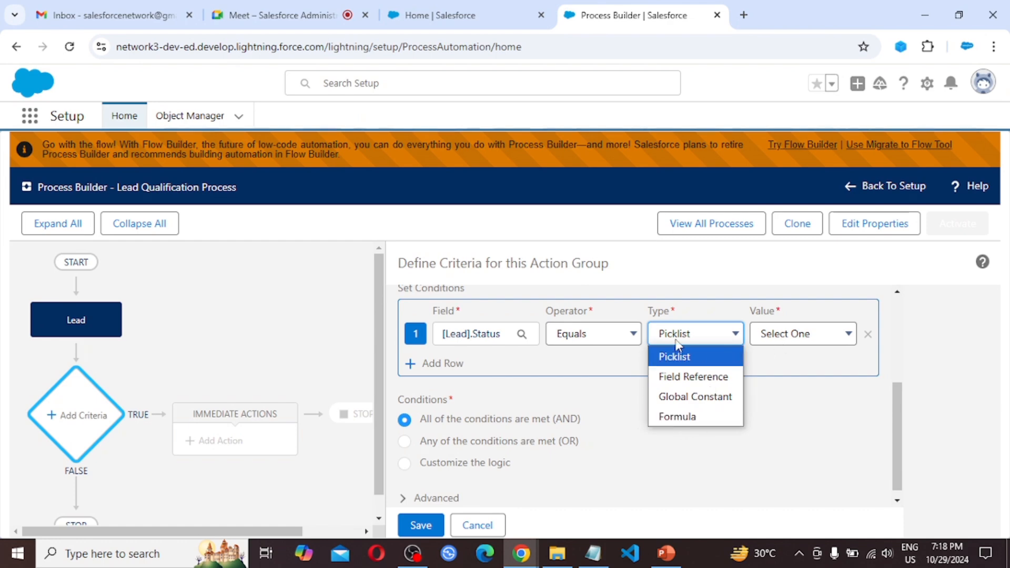
click(820, 333)
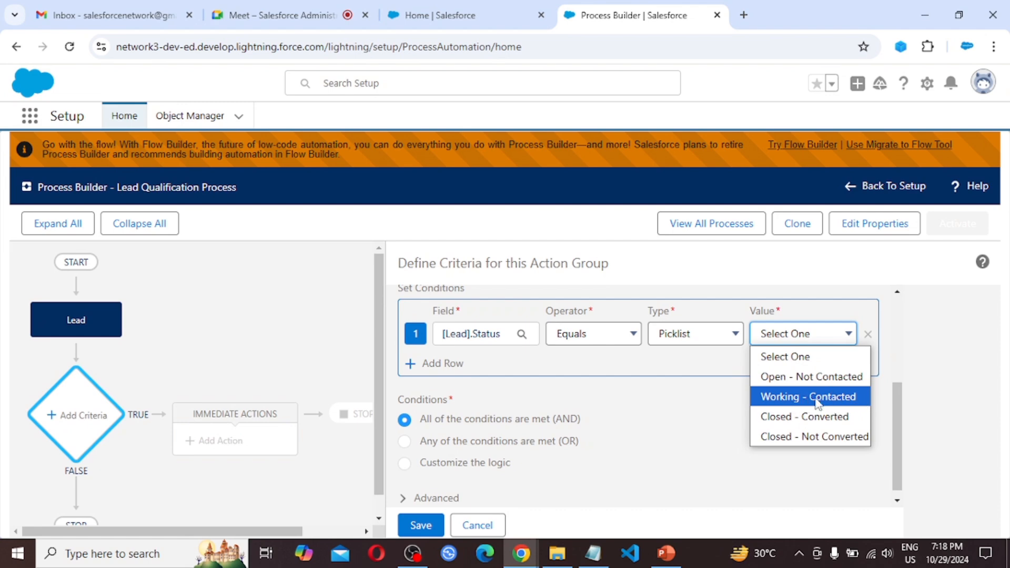
click(837, 399)
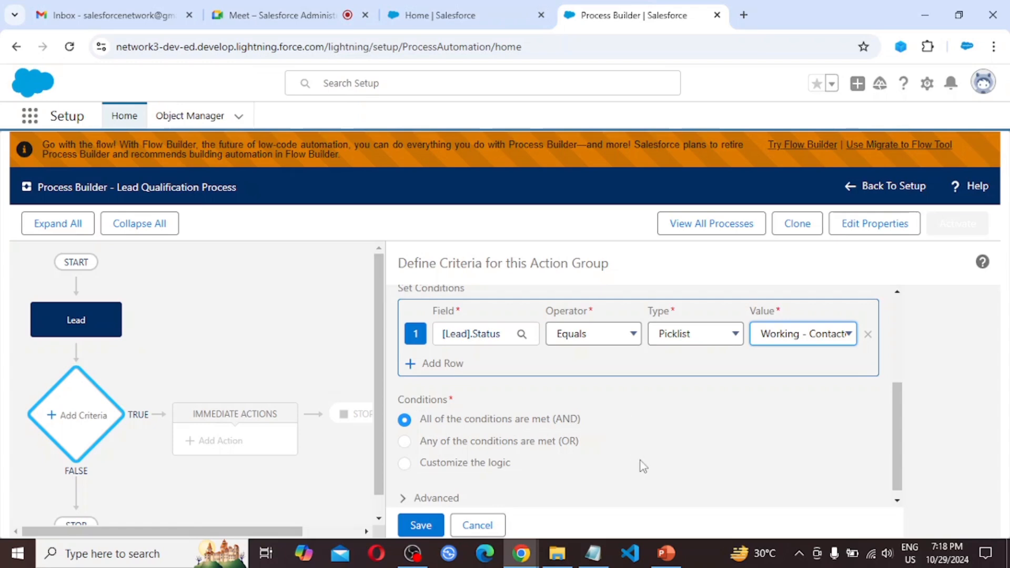
scroll(643, 466, down, 1)
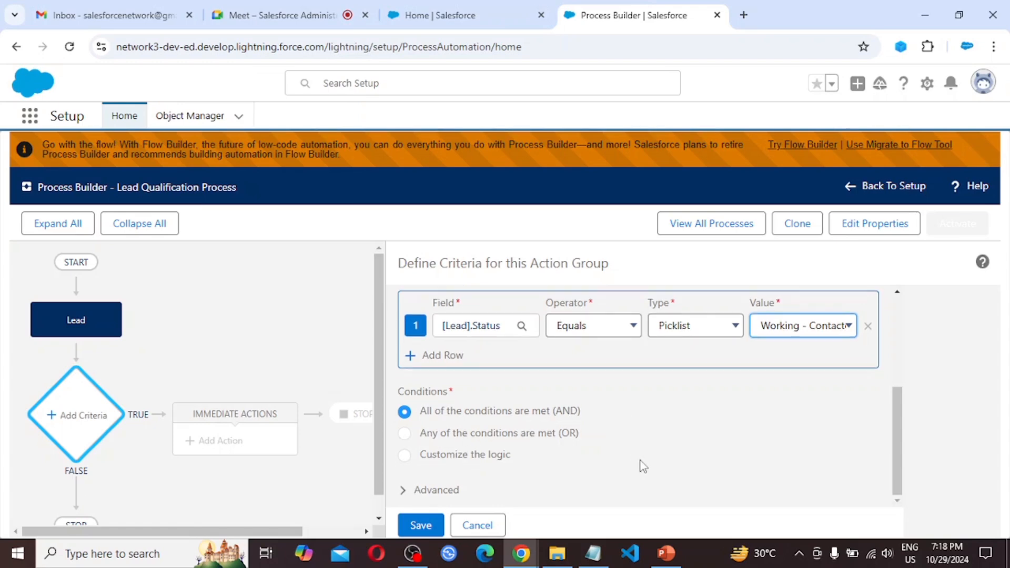
click(426, 526)
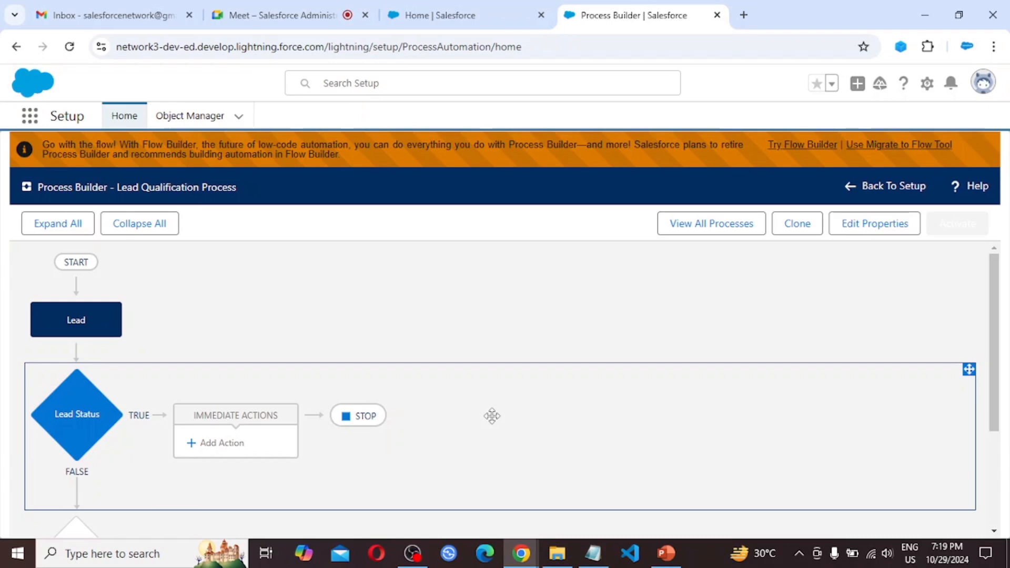
Step: Add an immediate Update Records action named "Update Rating to Hot"
click(219, 445)
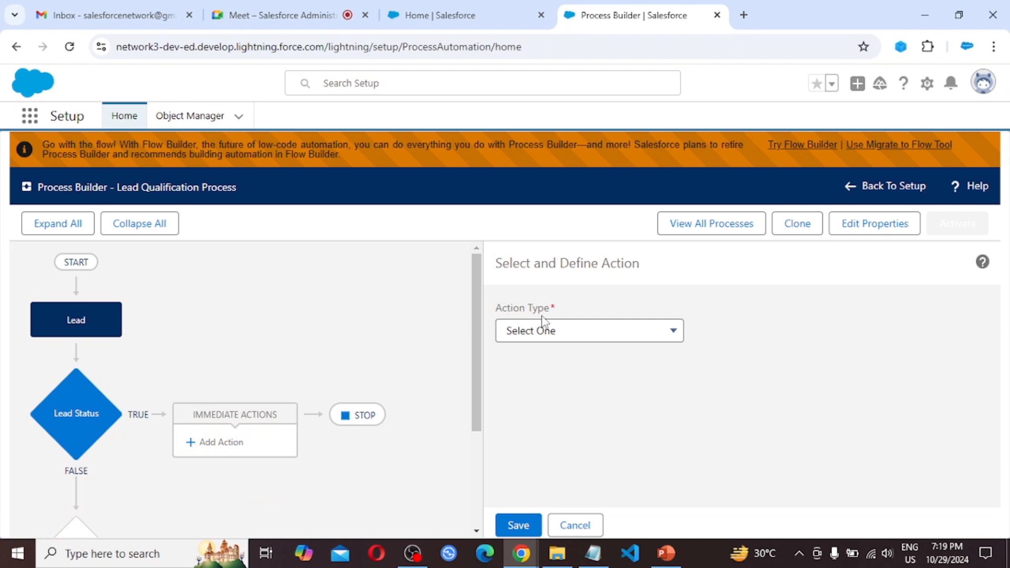
click(673, 336)
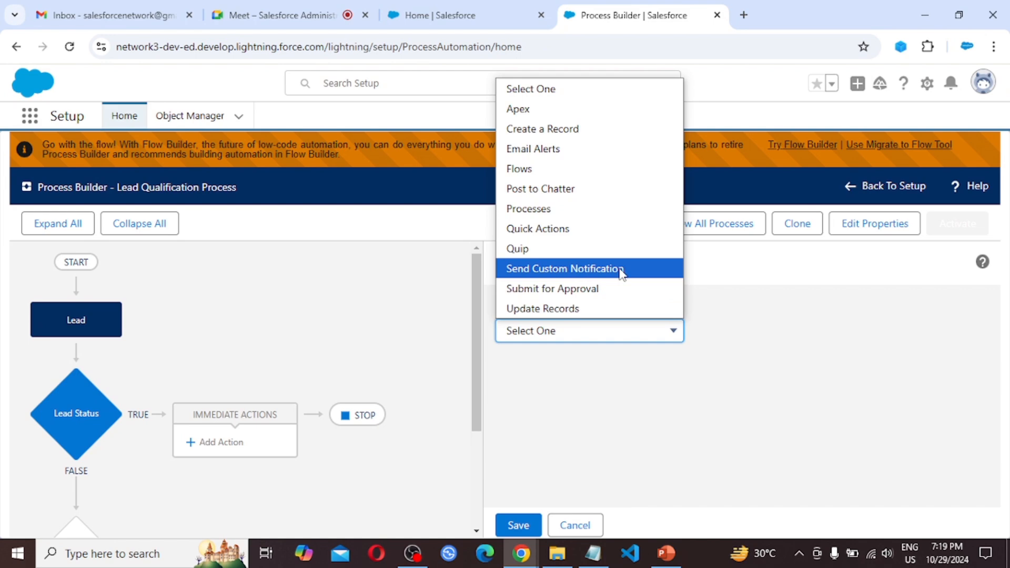
click(582, 311)
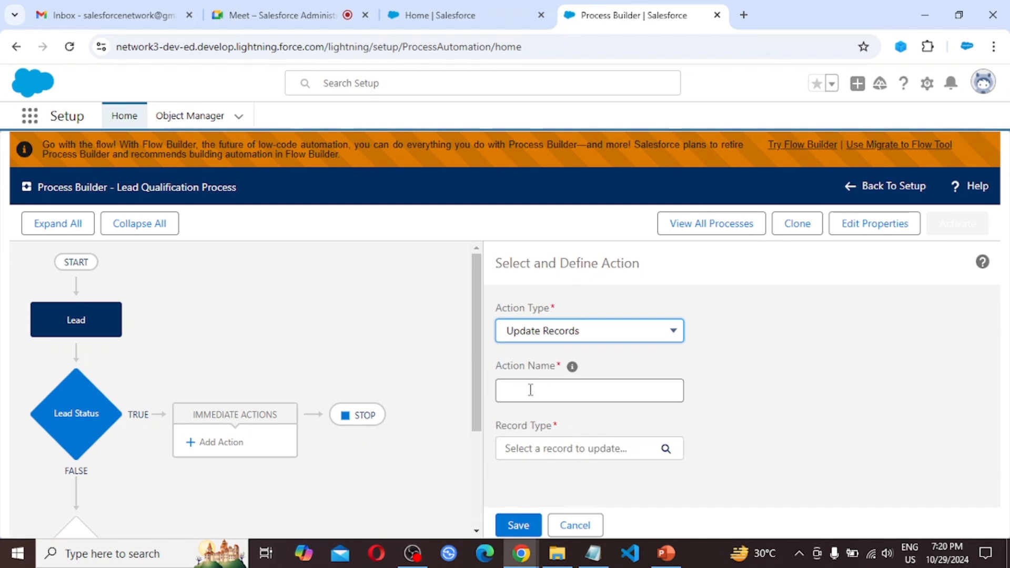
click(531, 390)
text(U)
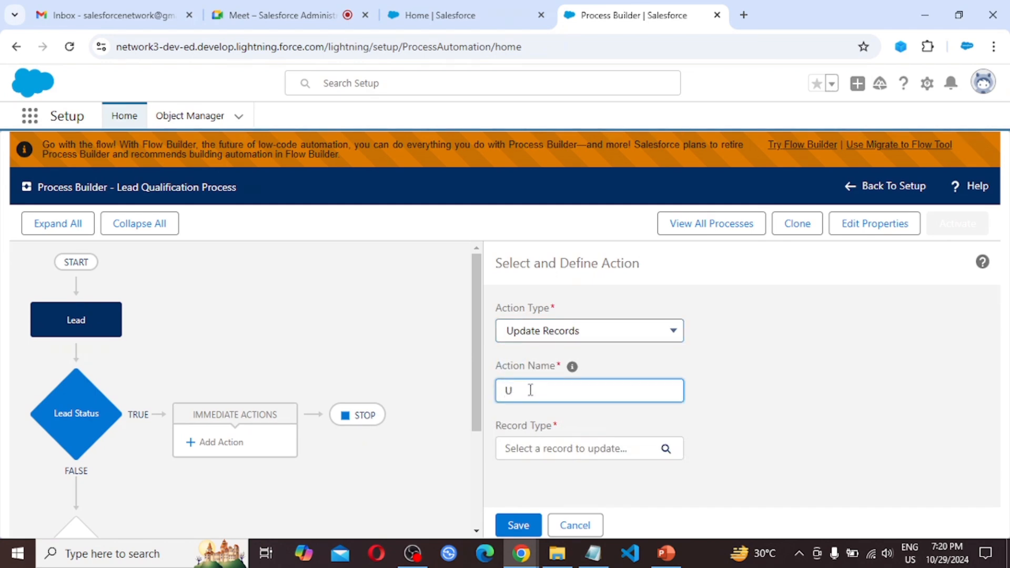
text(pdate Ra)
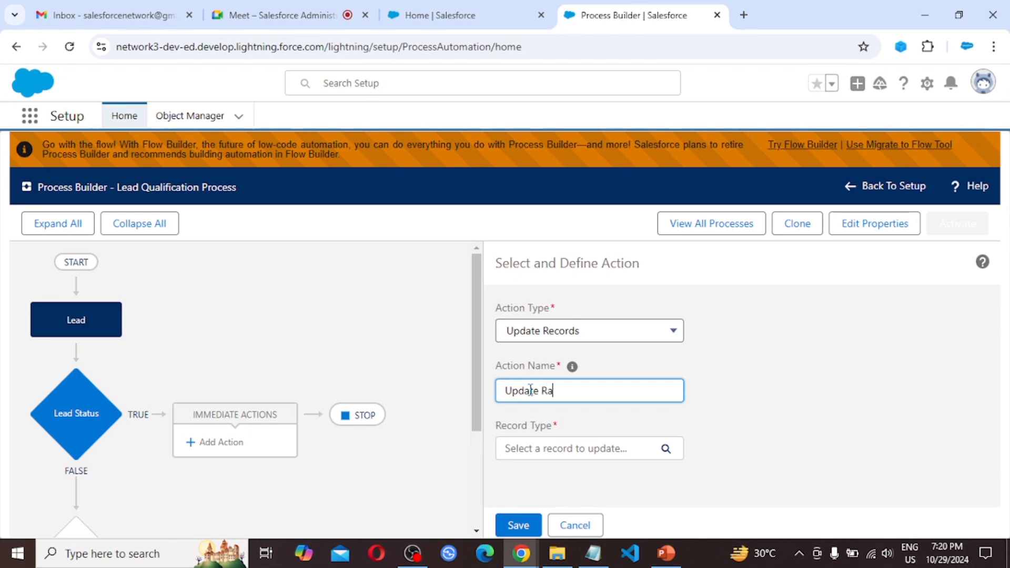
text(ting to Hot)
Step: Choose the Lead record that started the process as the record to update
click(580, 454)
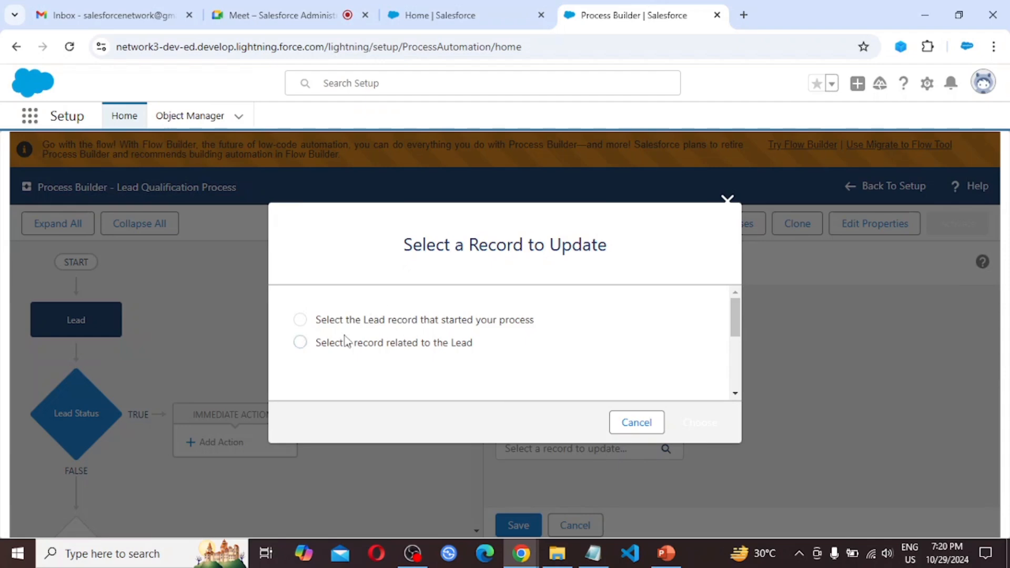
click(410, 323)
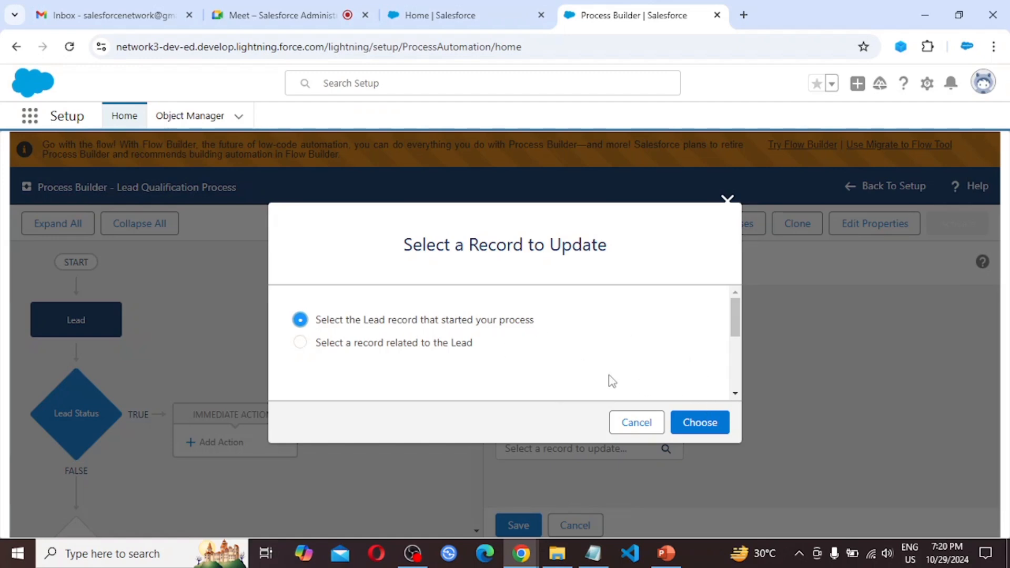
click(699, 424)
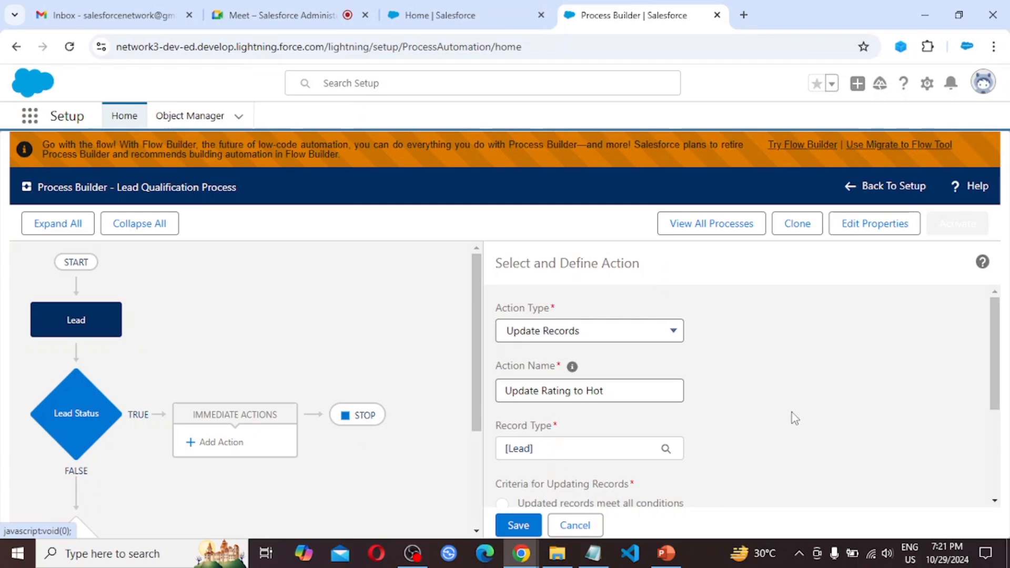
Step: Select Rating as the field to update
scroll(791, 412, down, 3)
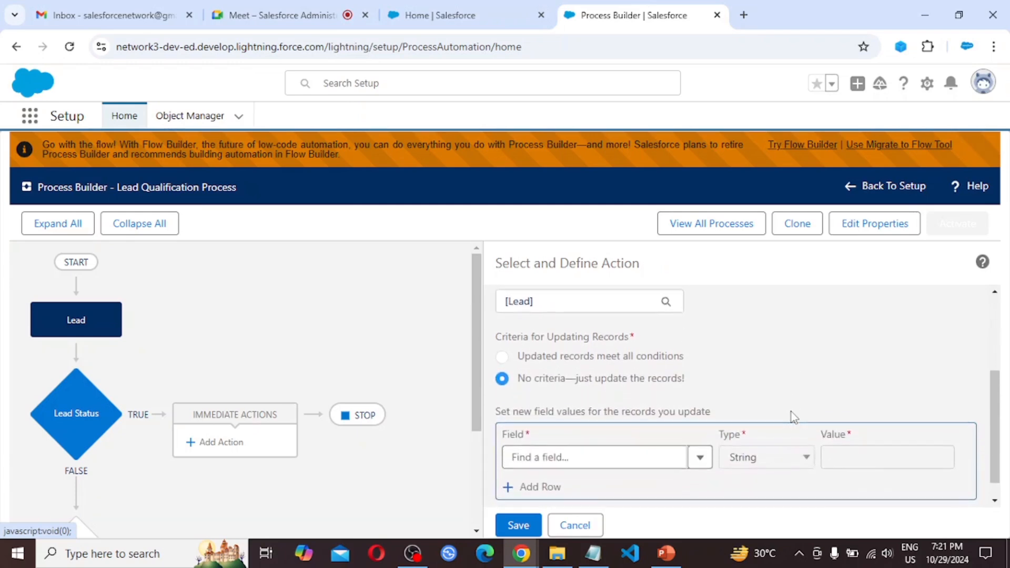
scroll(791, 412, down, 1)
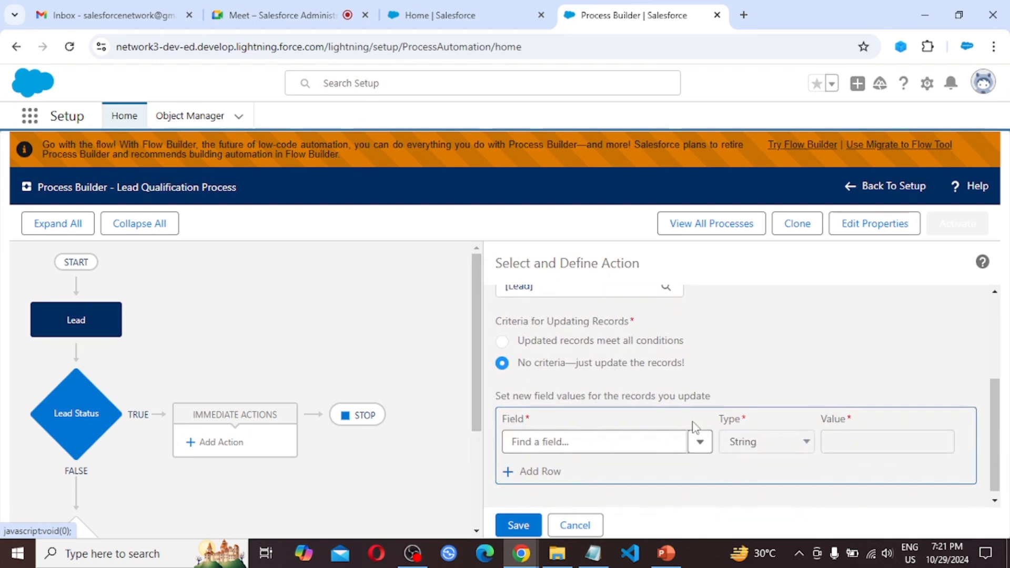
scroll(693, 426, down, 1)
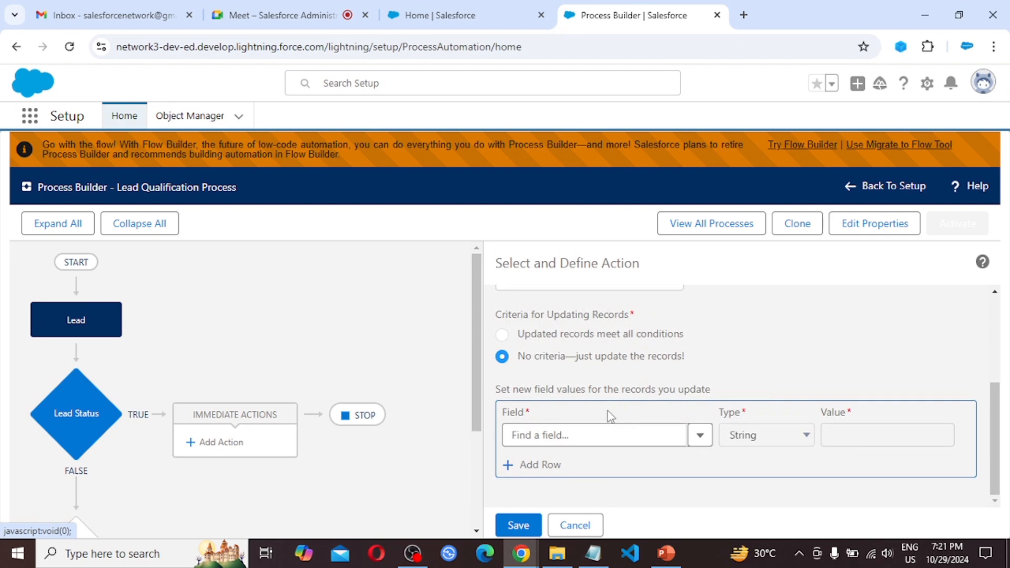
click(583, 435)
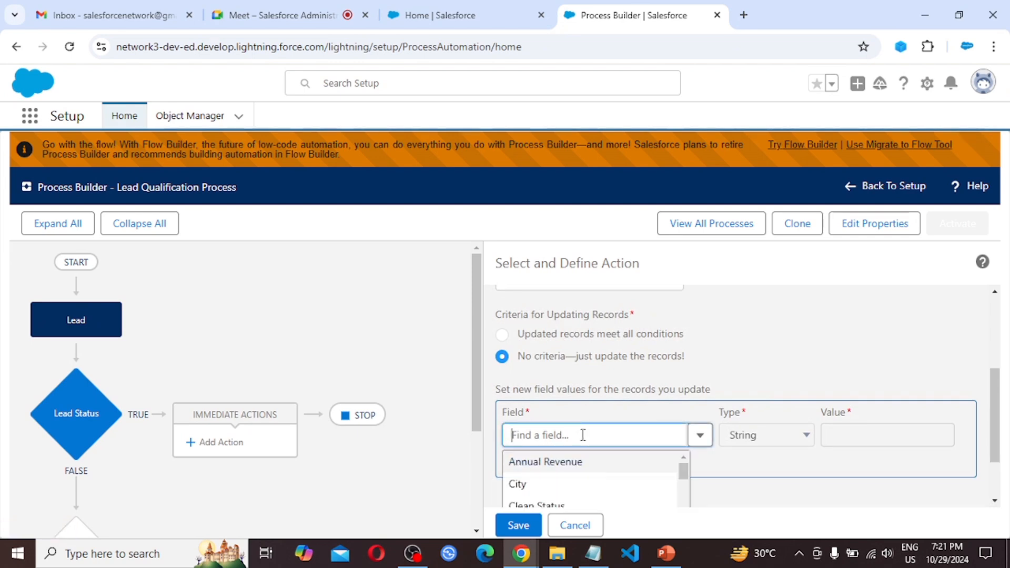
text(rating)
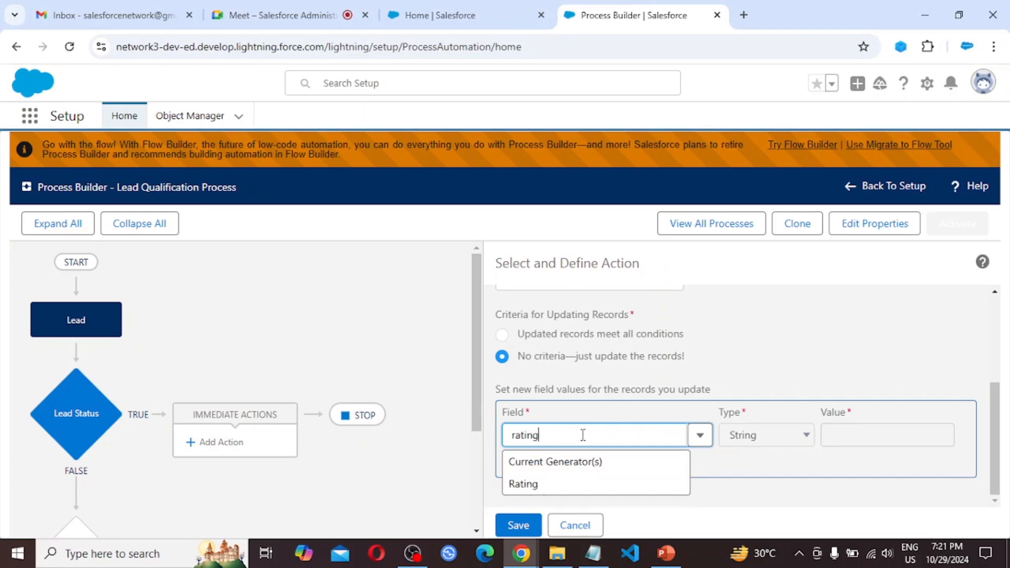
click(542, 469)
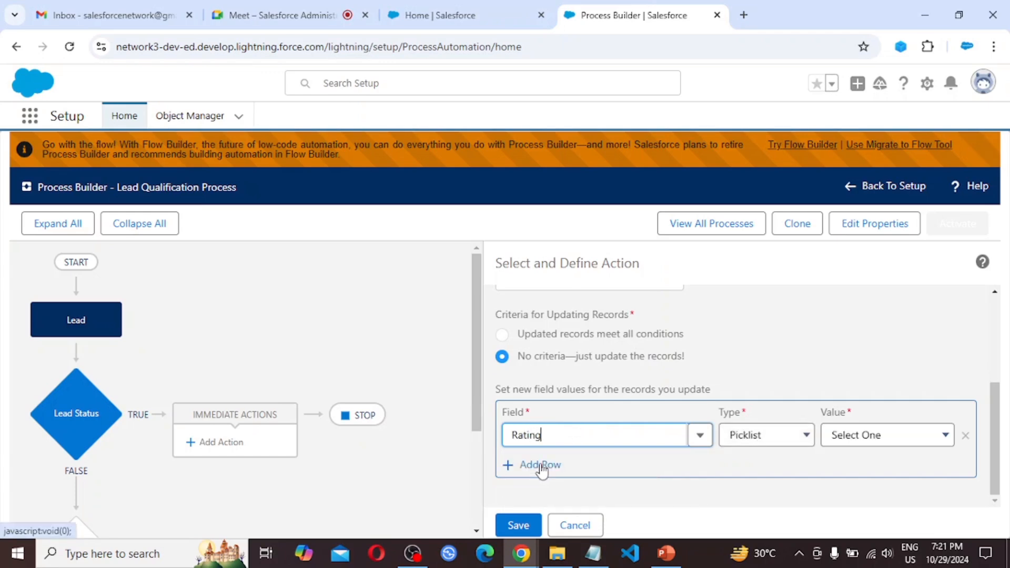
Step: Set the Rating picklist value to Hot and save the action
click(807, 440)
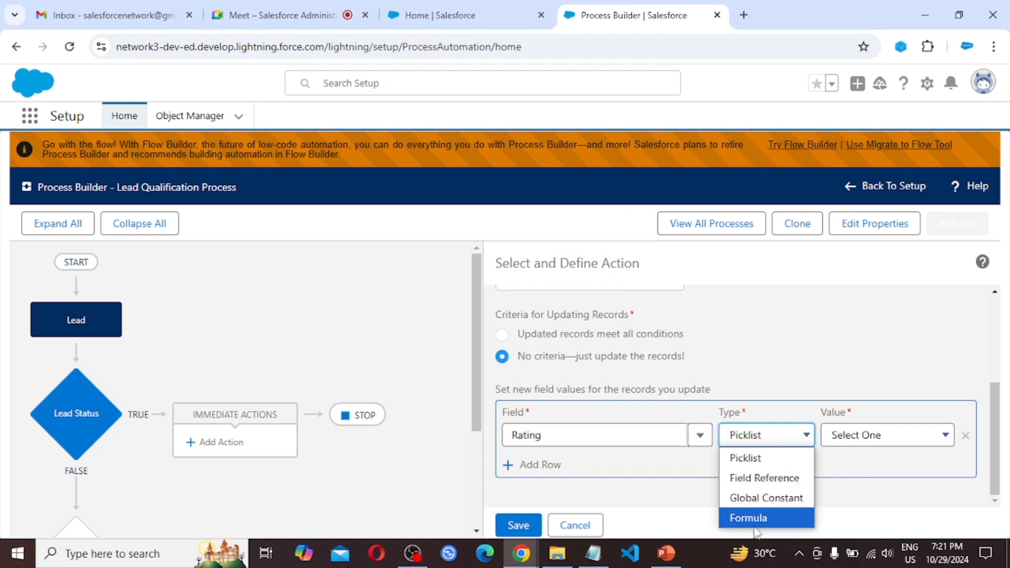
click(781, 433)
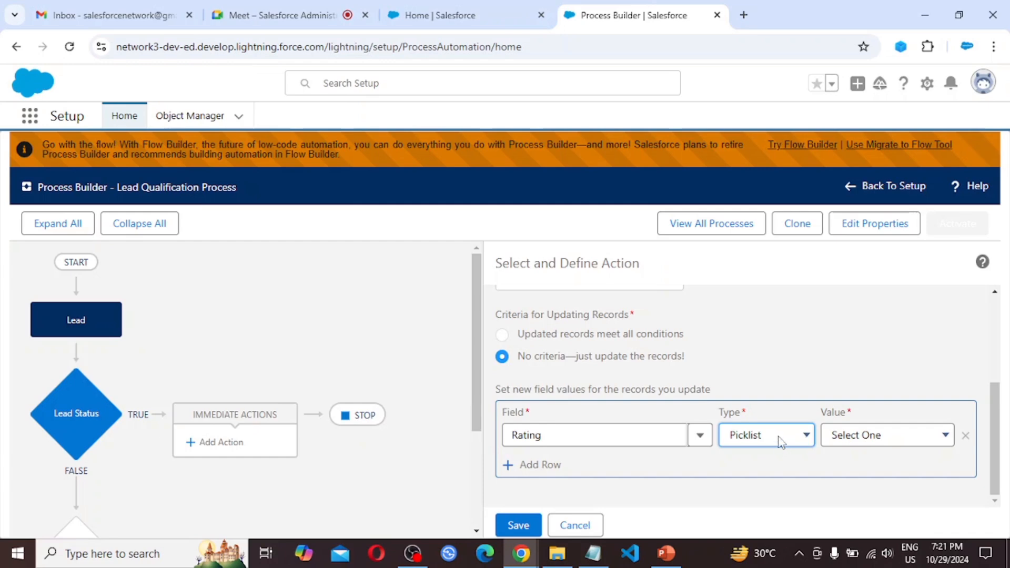
click(888, 436)
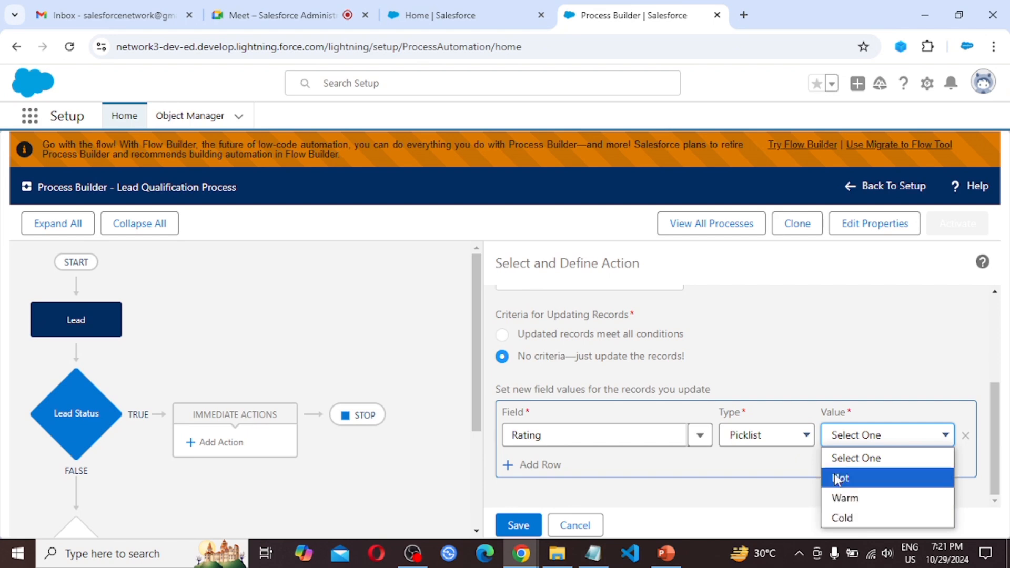
click(874, 483)
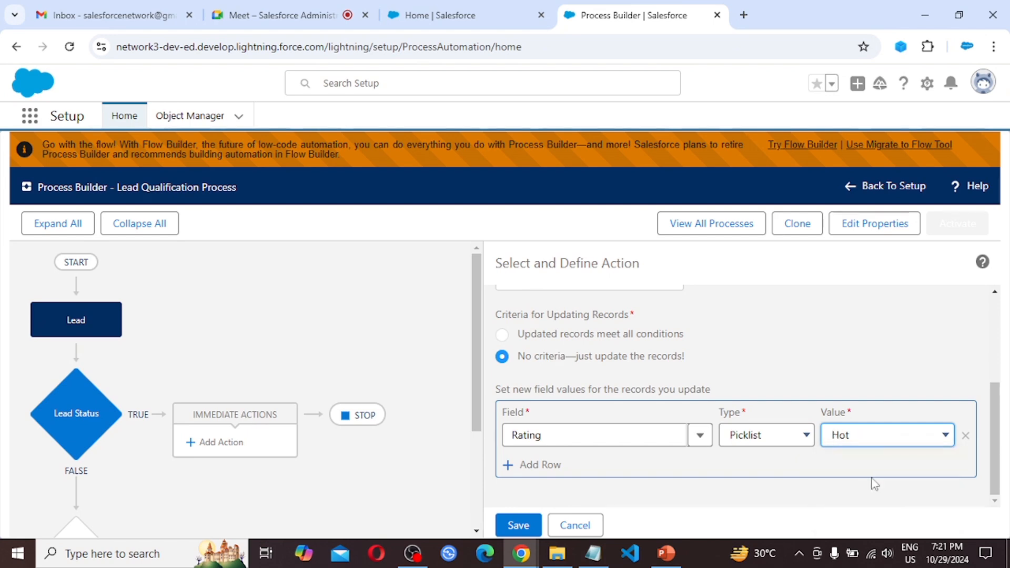
click(523, 528)
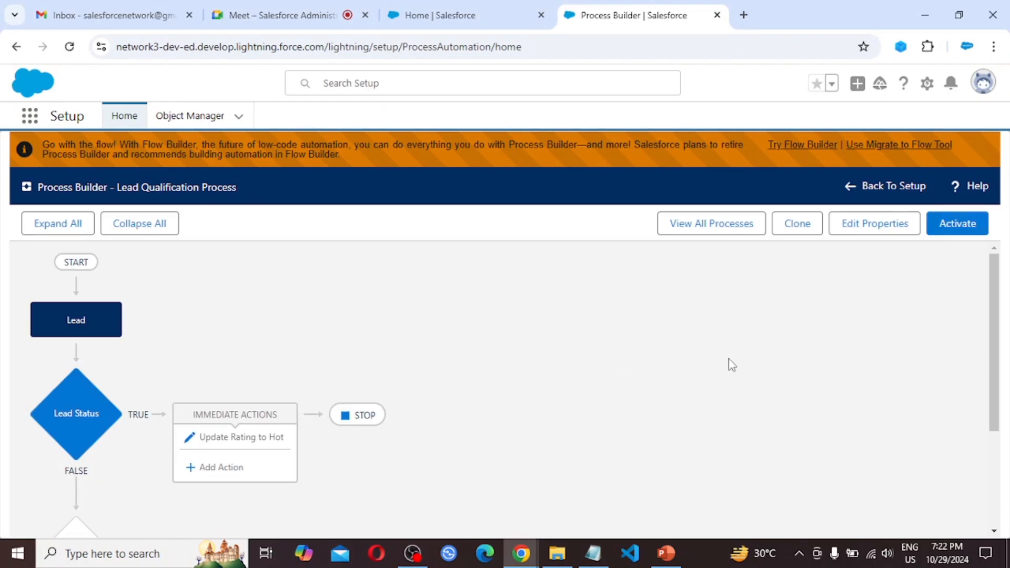
scroll(648, 358, down, 1)
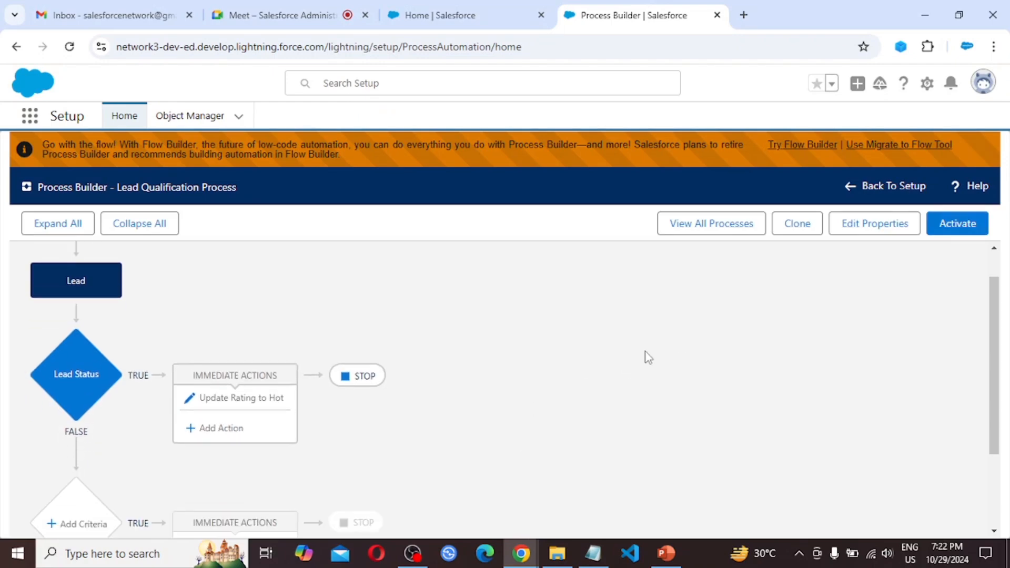
scroll(648, 358, up, 1)
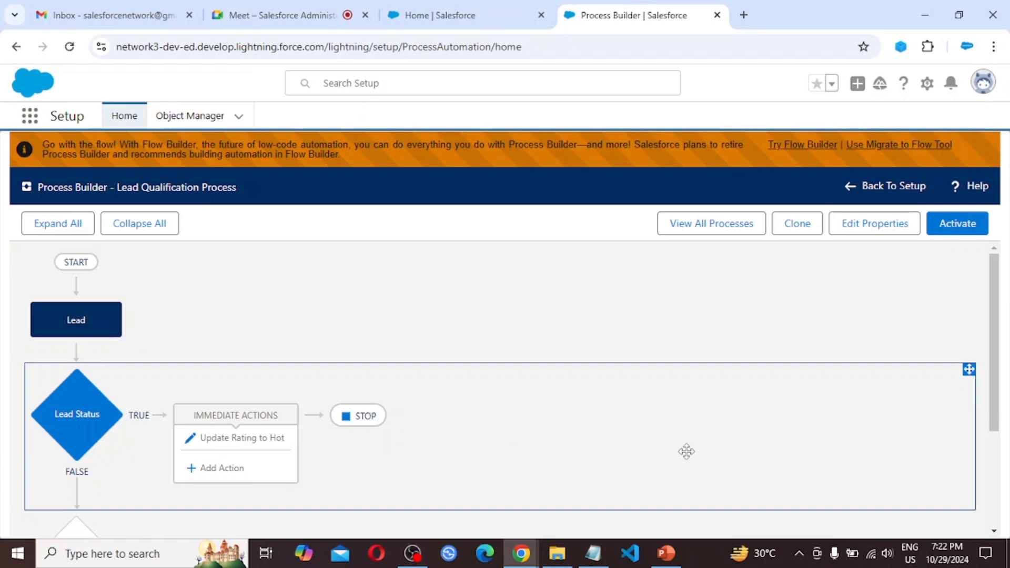
scroll(805, 443, down, 1)
scroll(805, 444, down, 2)
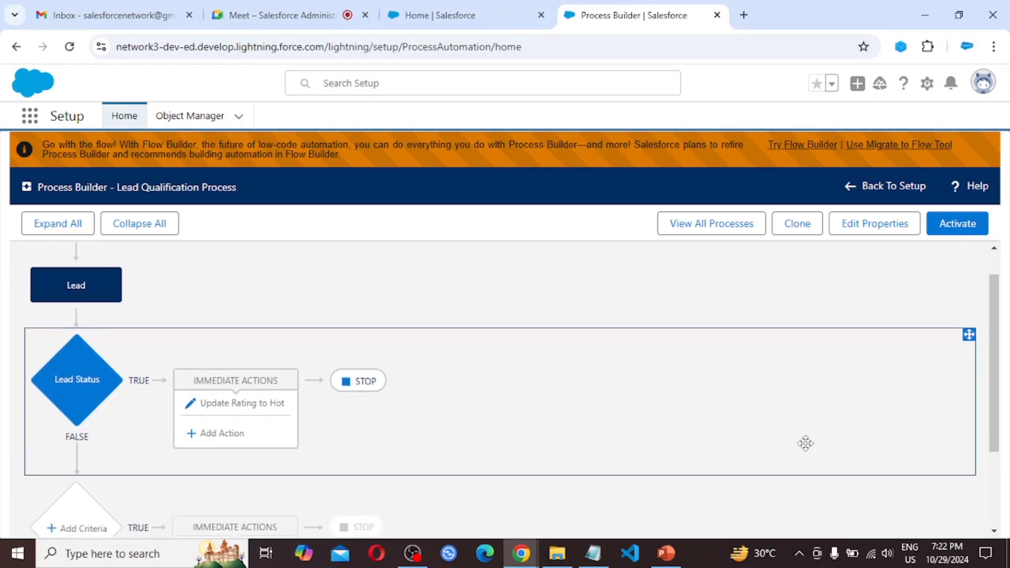
scroll(814, 431, down, 1)
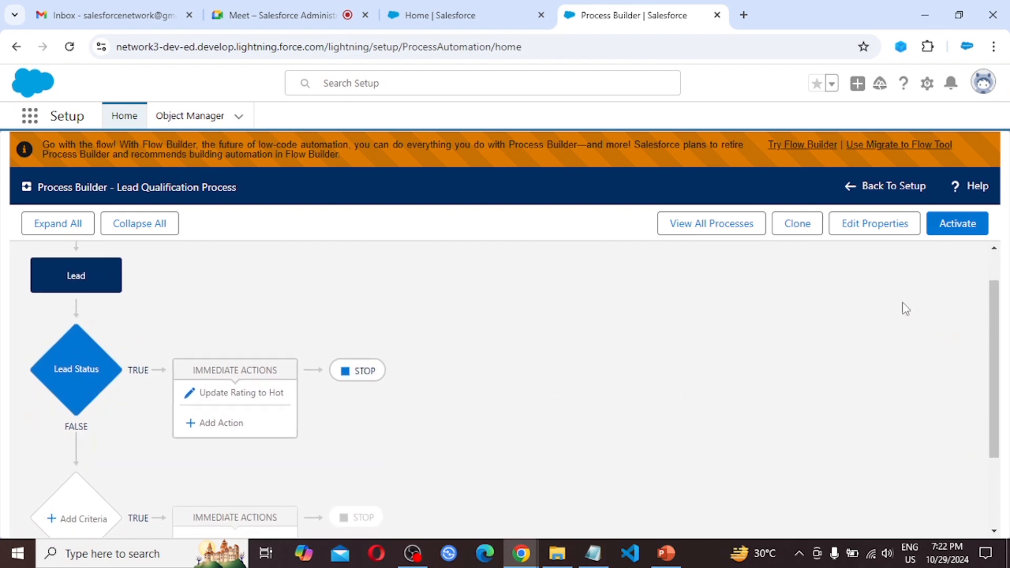
Step: Activate the Lead Qualification Process and confirm the new version
click(962, 231)
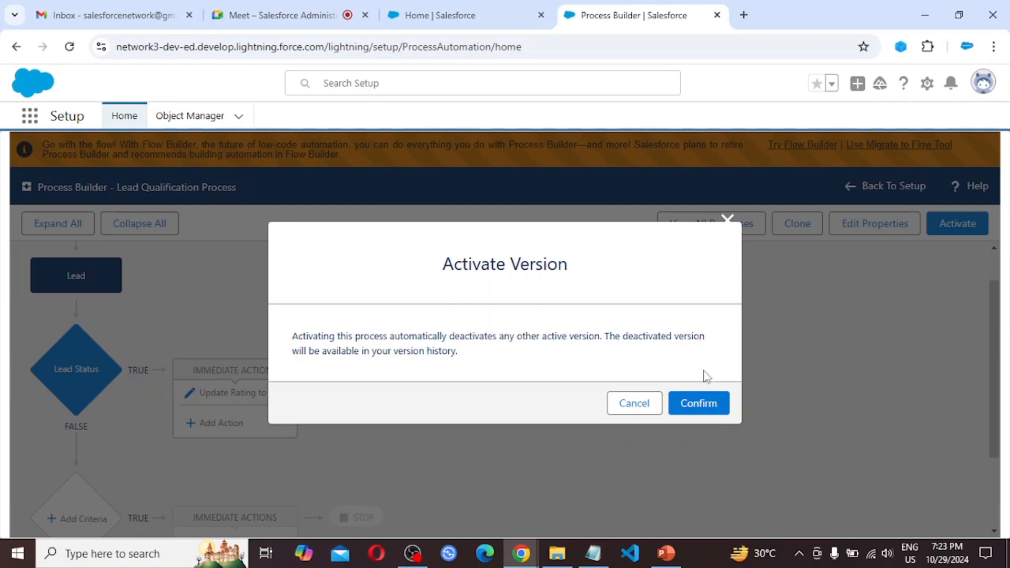
click(708, 405)
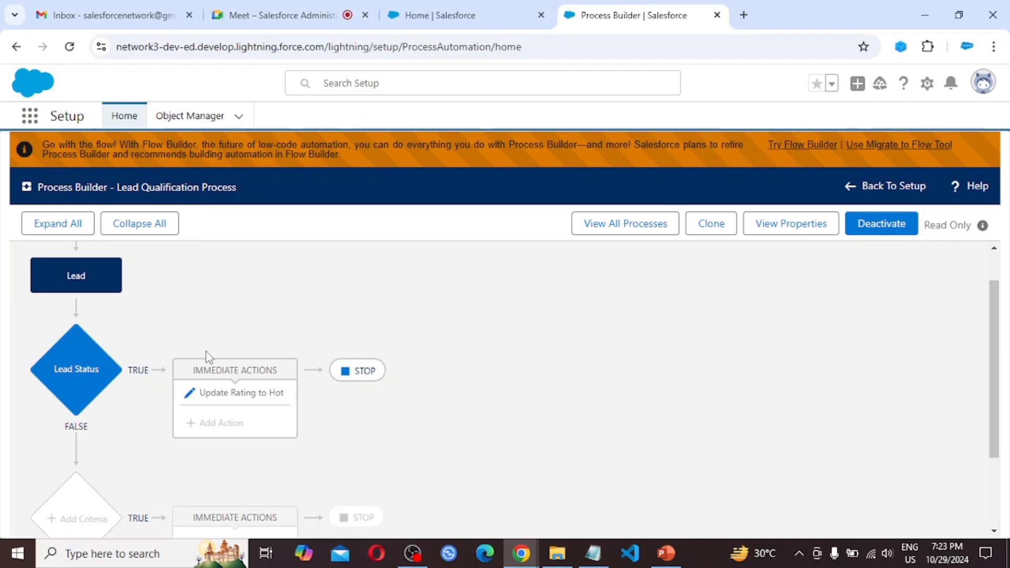
click(252, 397)
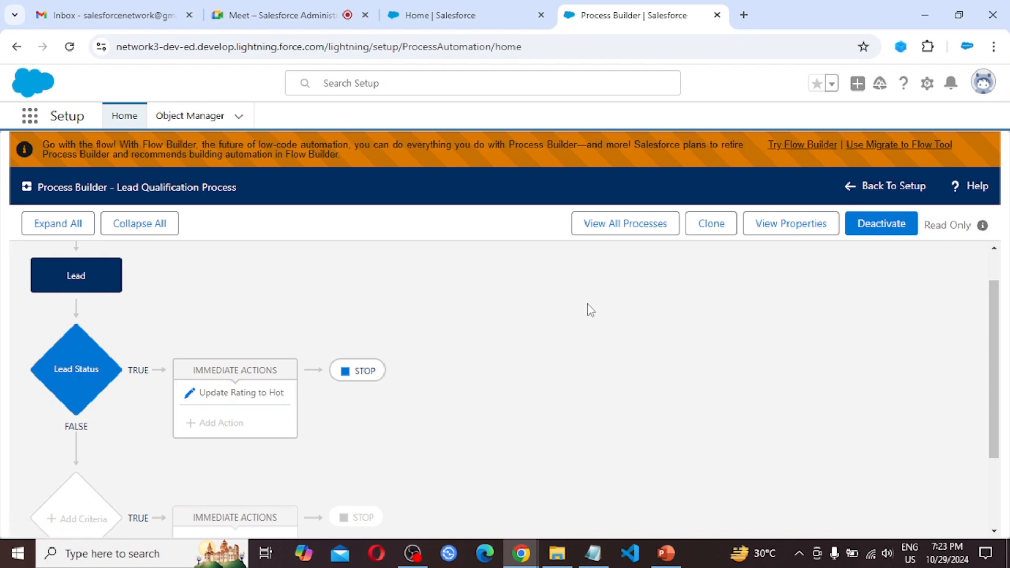
Step: Switch to the other Salesforce tab and open the Leads list through the App Launcher
click(478, 7)
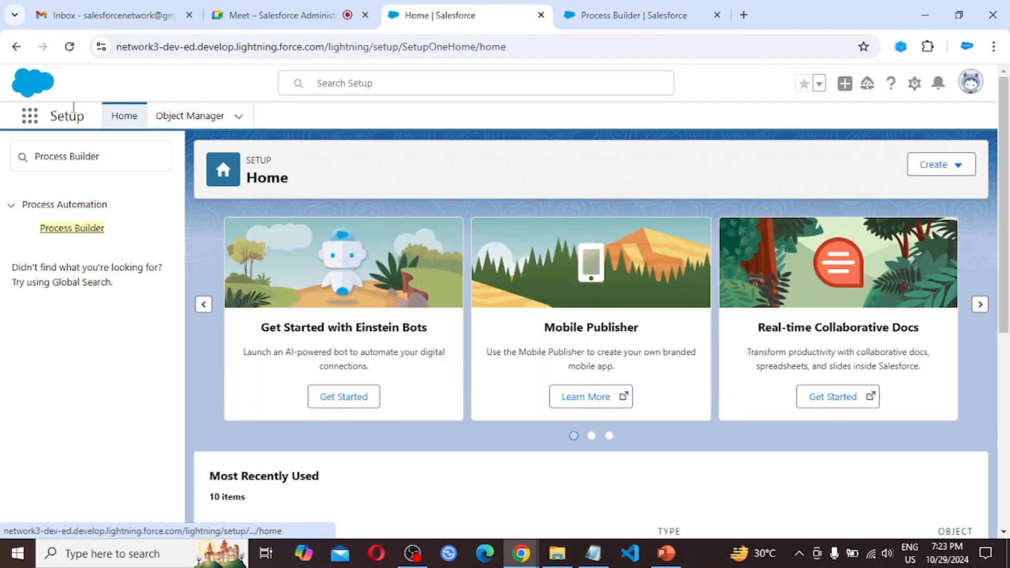
click(30, 117)
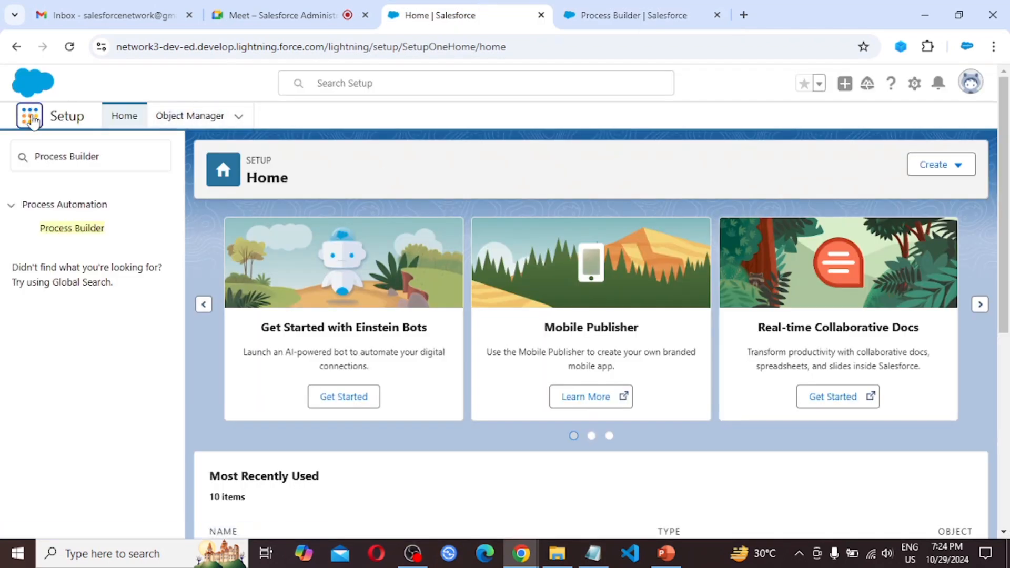
text(lead)
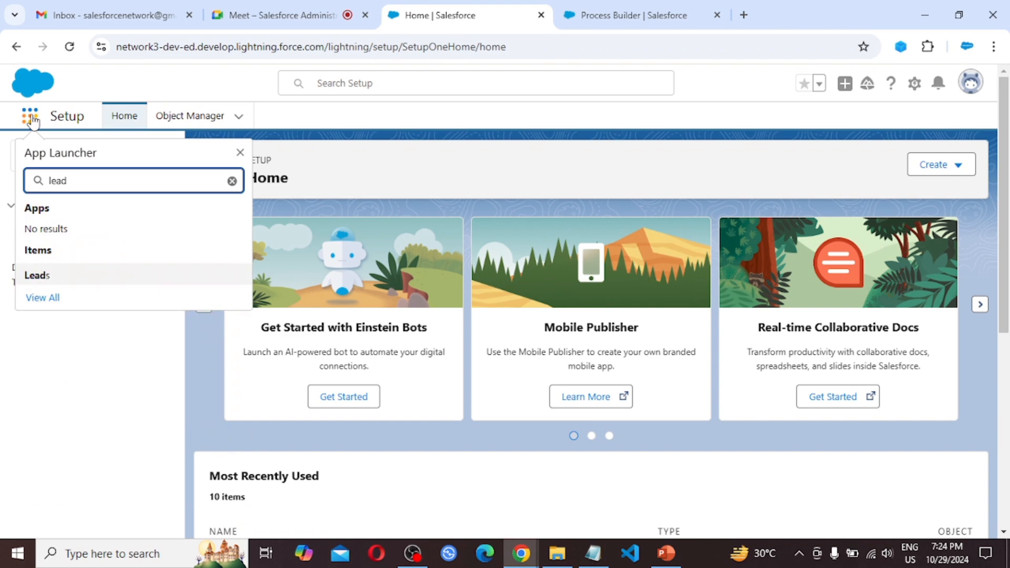
click(48, 275)
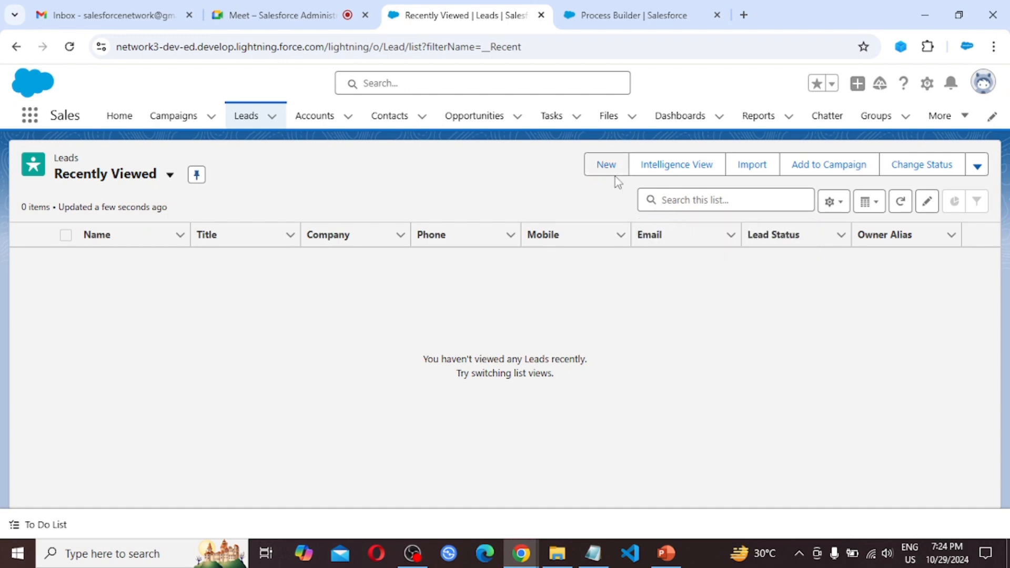
Step: Start a new lead and enter Test Lead Process Builder as its last name
click(603, 169)
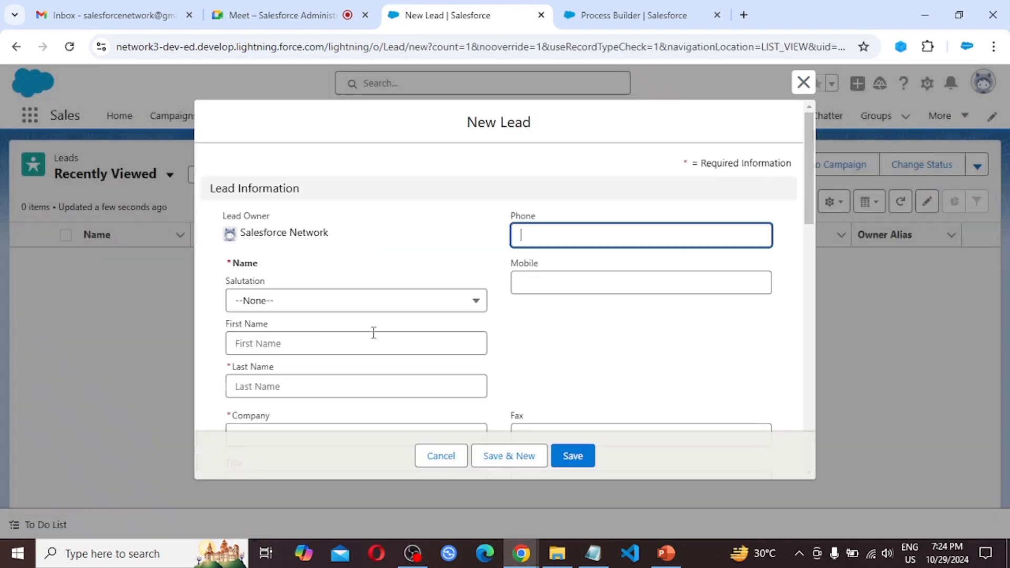
scroll(386, 333, down, 2)
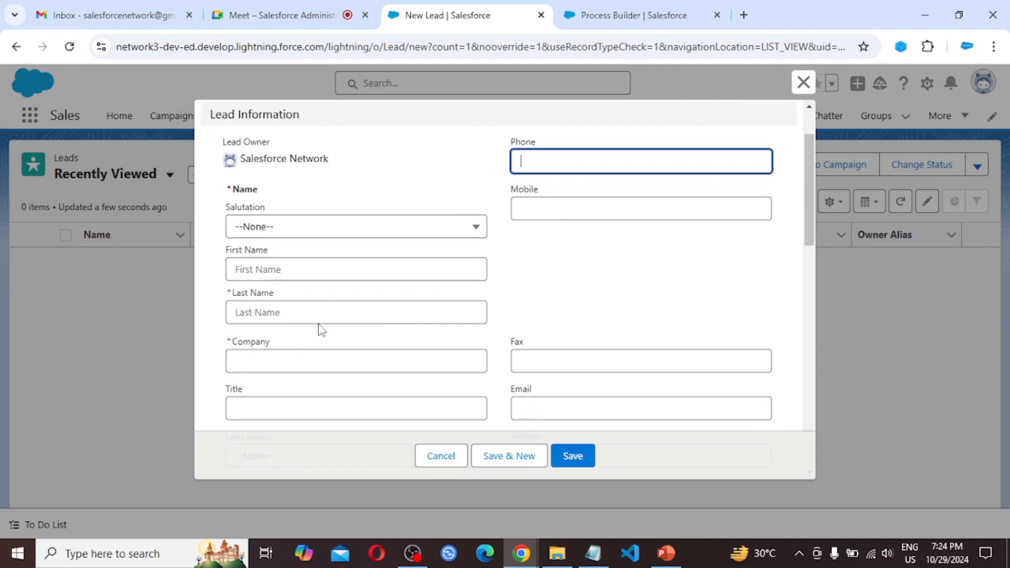
click(261, 310)
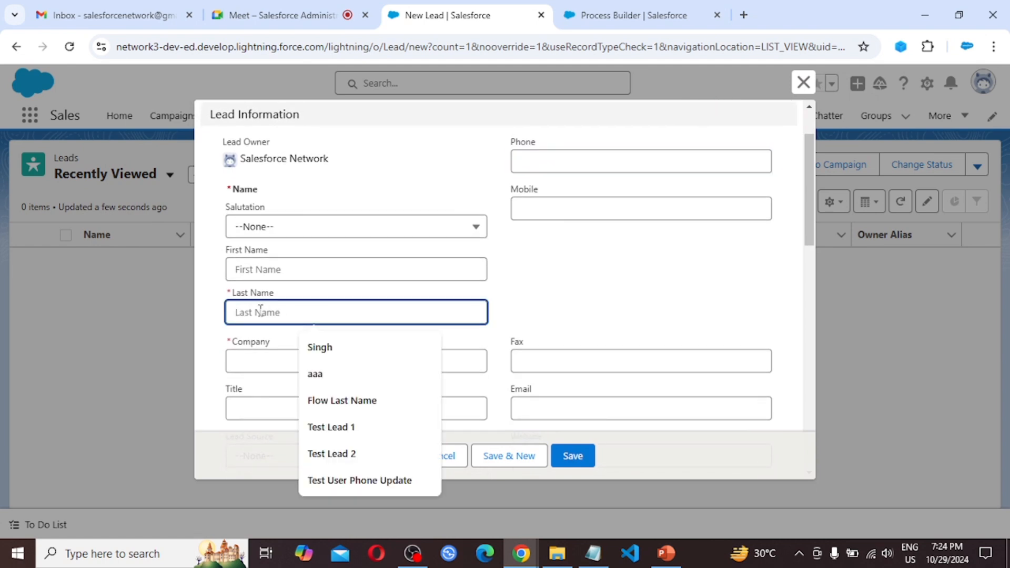
text(Te)
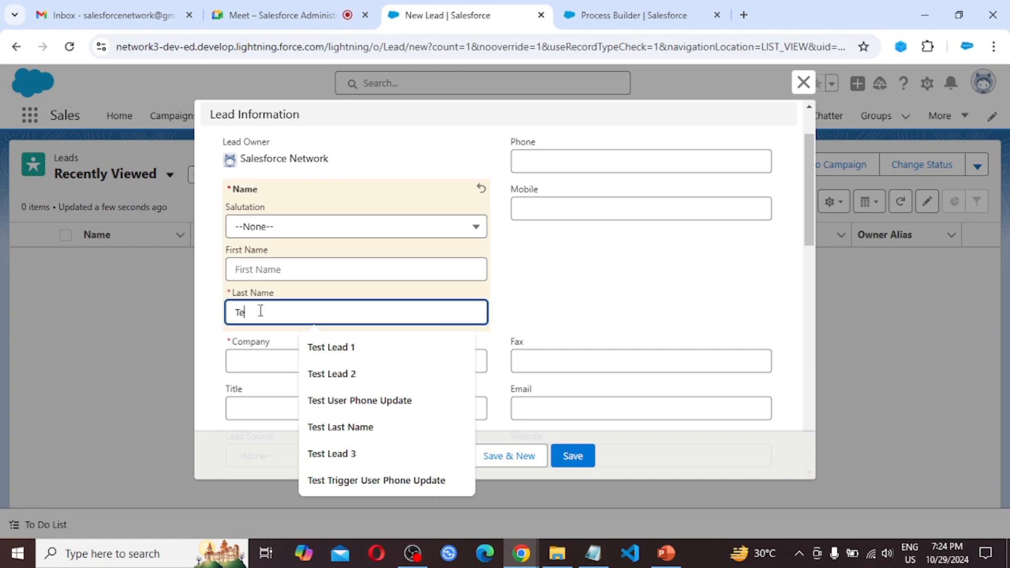
text(st Lead)
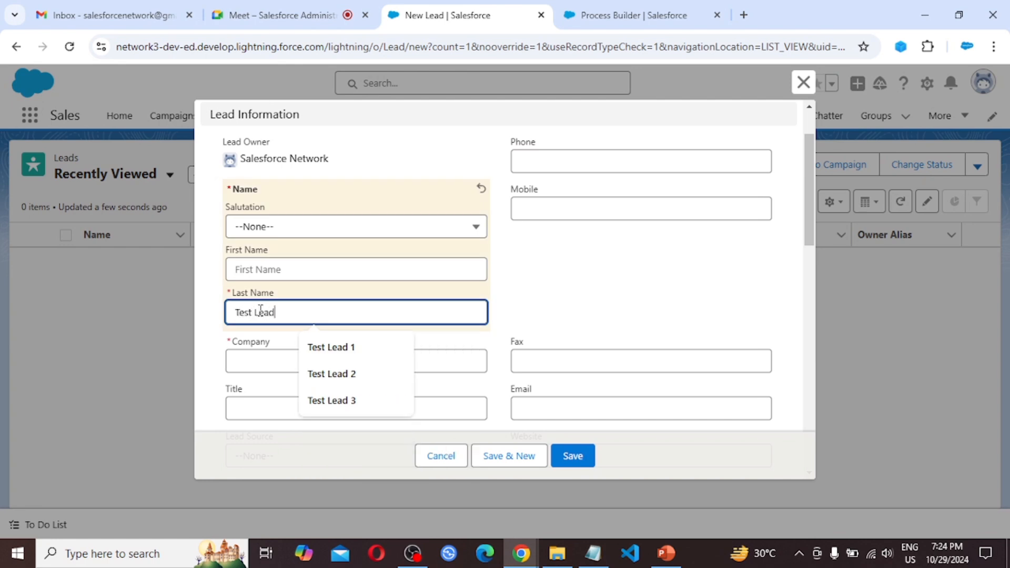
text( P)
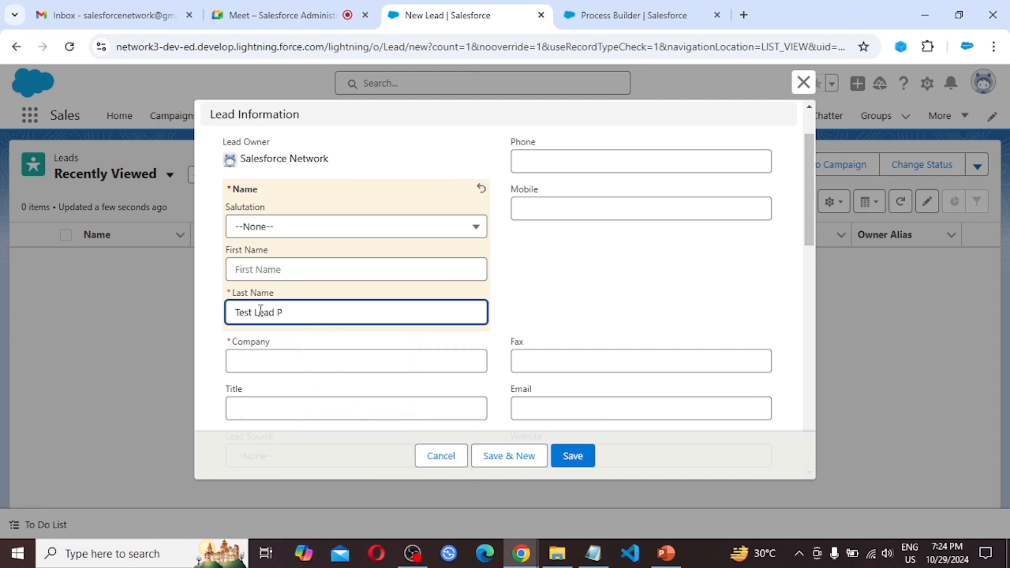
text(rocess)
text(Builder)
Step: Enter ABC as the new lead's company
scroll(332, 308, down, 2)
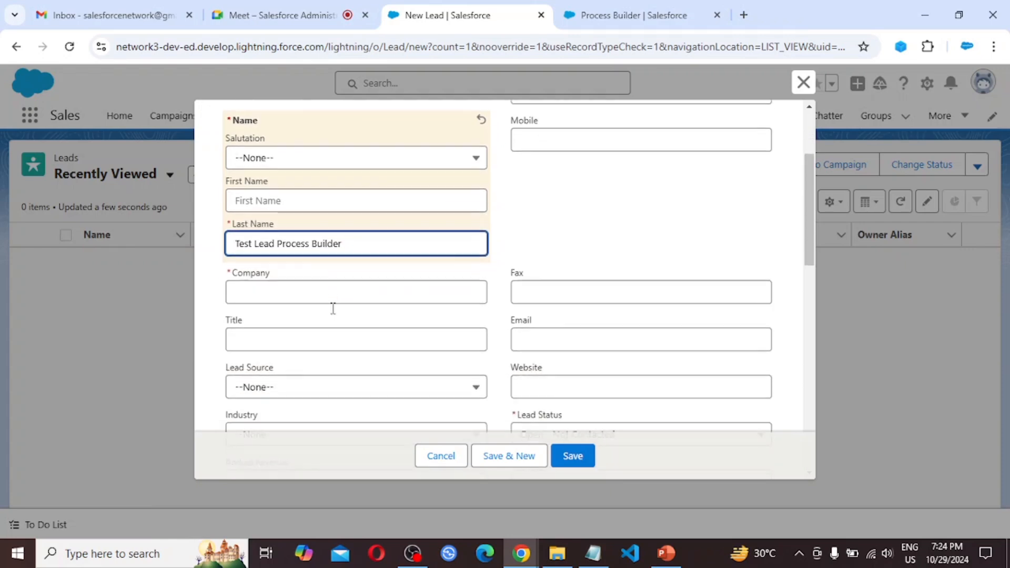
click(264, 296)
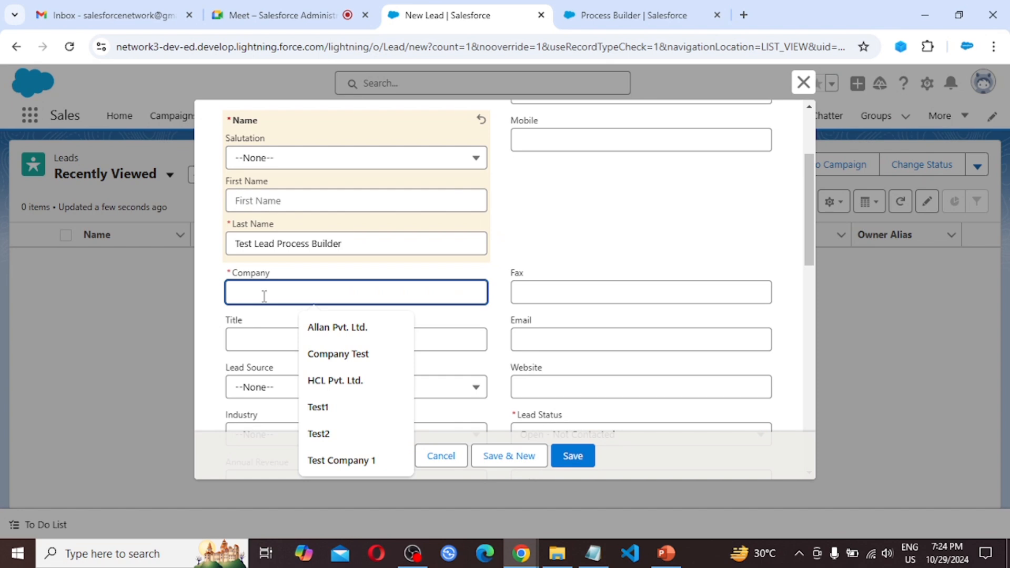
text(ABC)
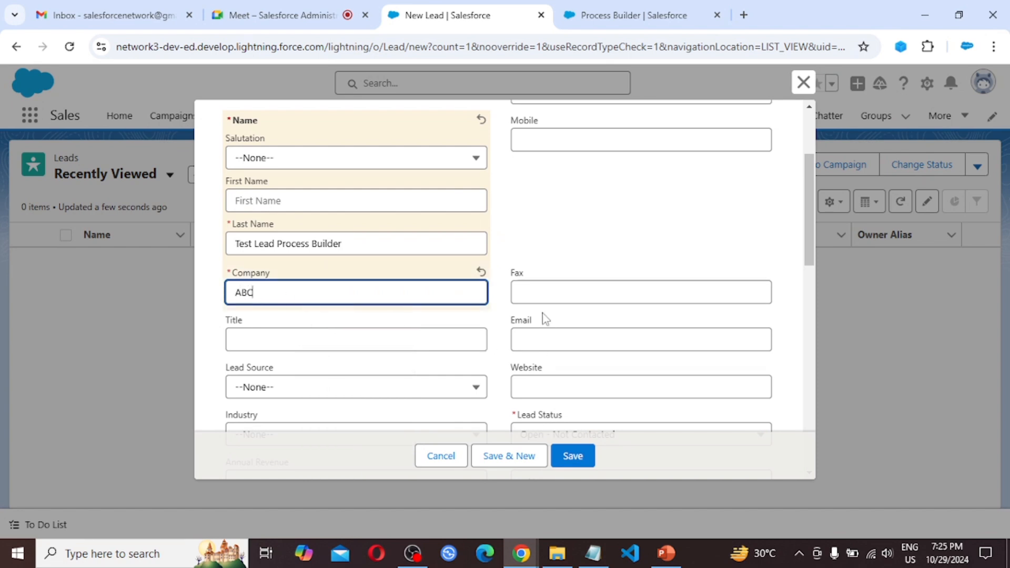
Step: Set the lead status to Working - Contacted and save the new lead
scroll(541, 314, down, 2)
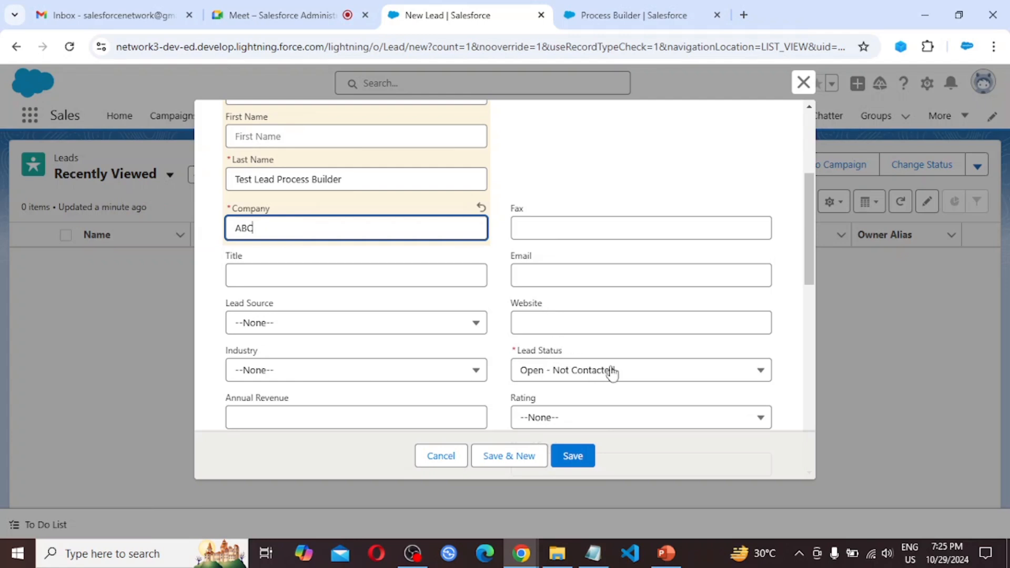
click(652, 377)
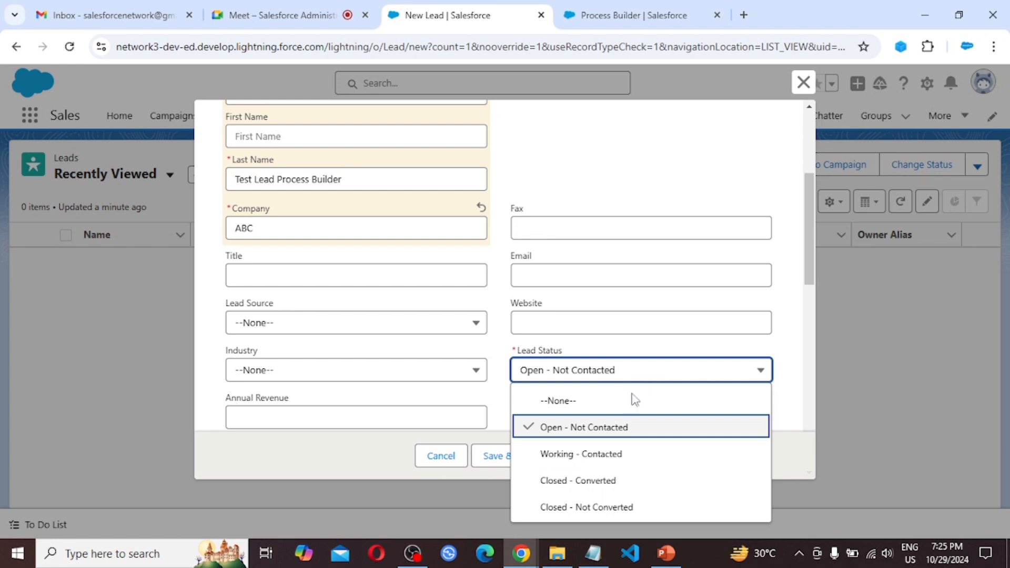
click(611, 458)
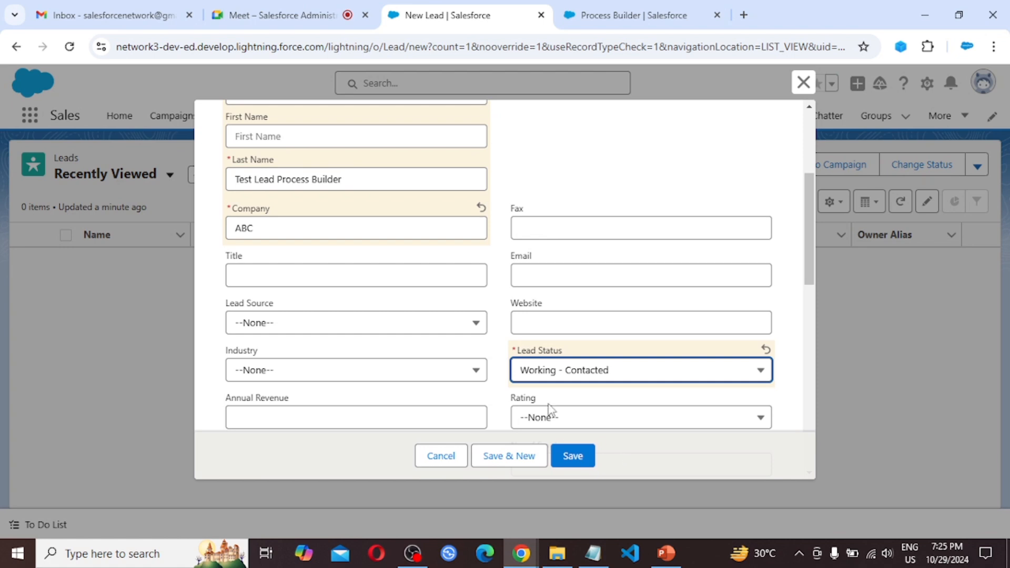
scroll(593, 400, down, 3)
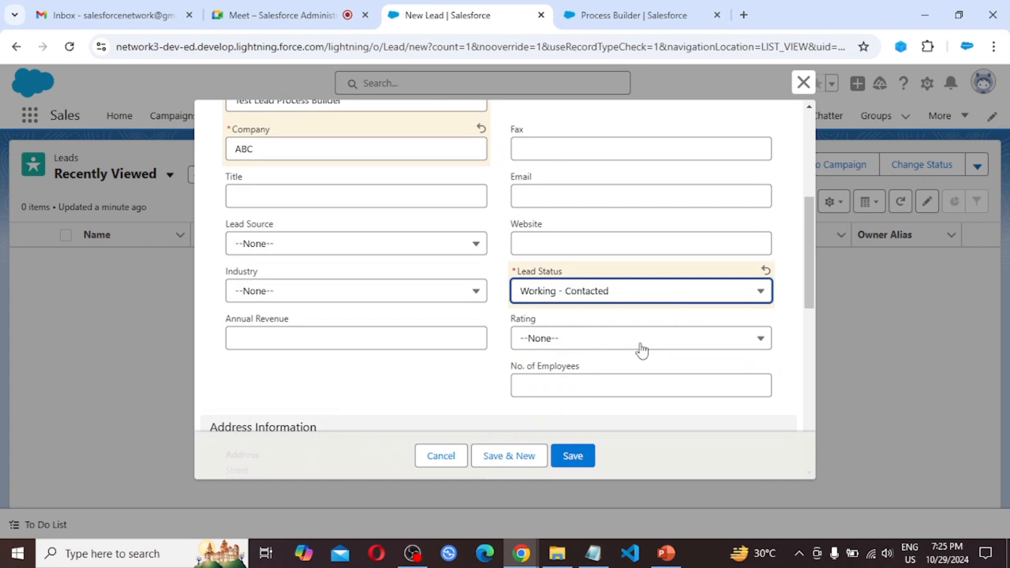
click(575, 458)
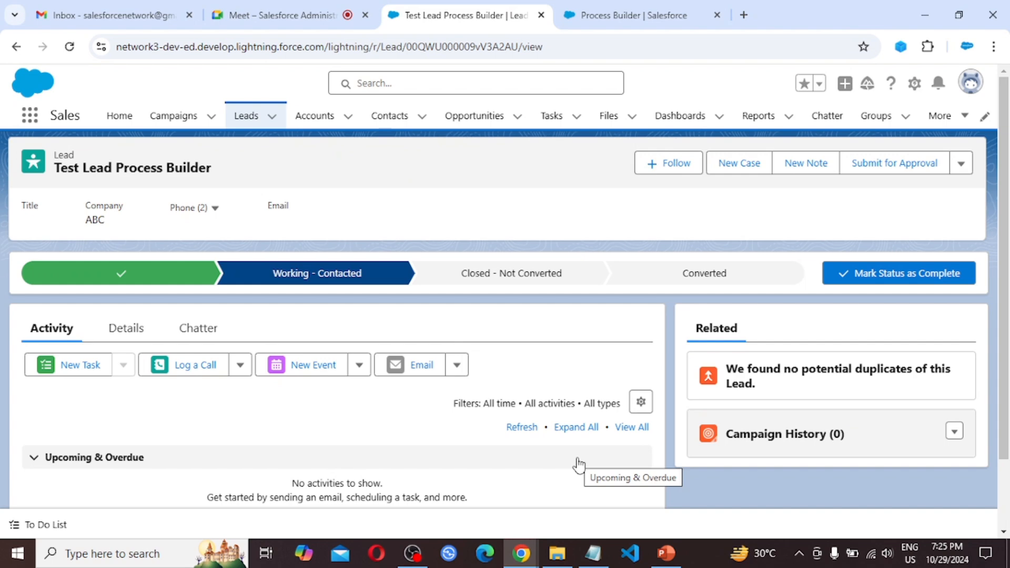
Step: Examine the saved lead's details, including its Lead Status and Rating fields
click(126, 332)
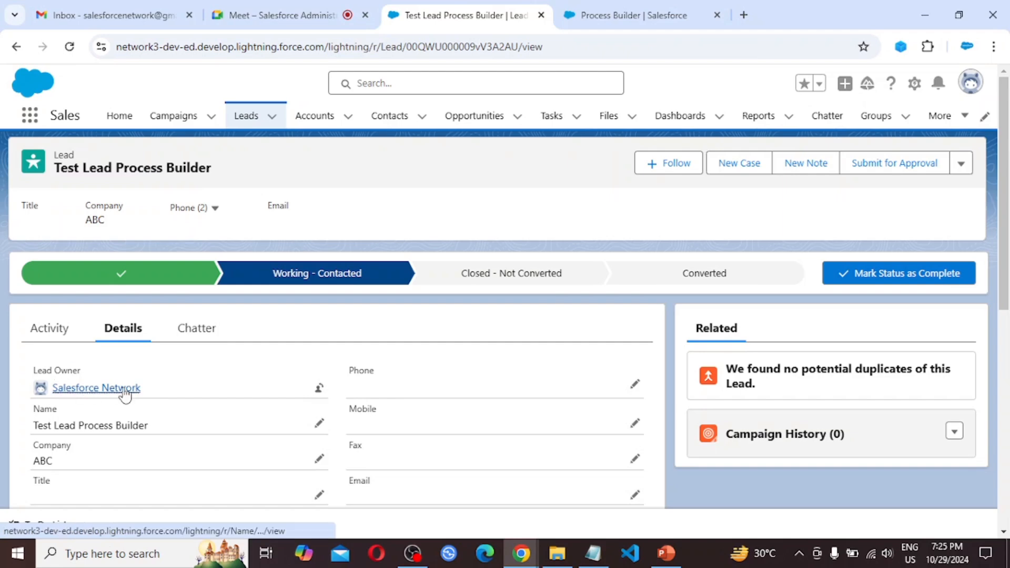
mouse_move(117, 394)
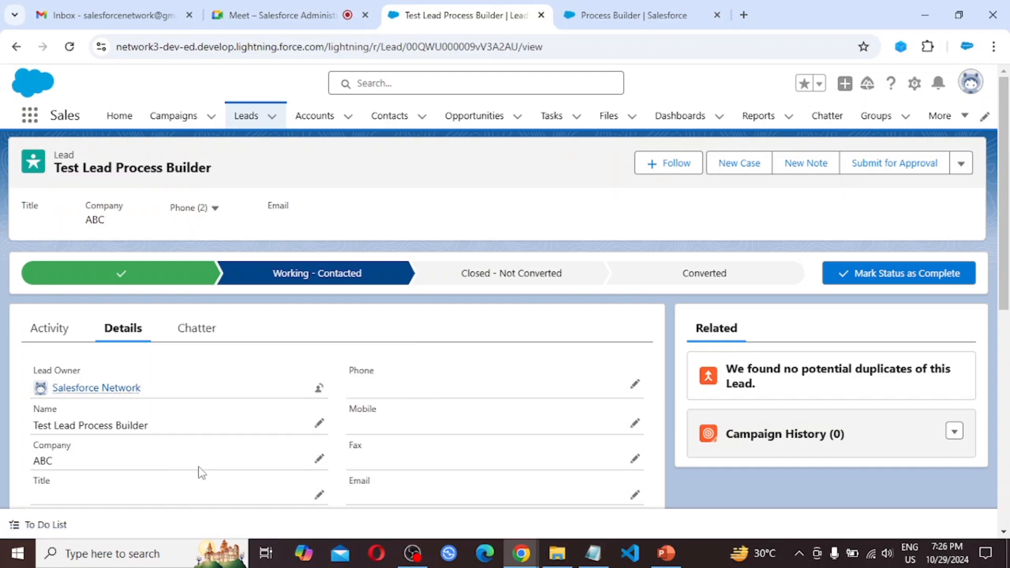
scroll(217, 464, down, 1)
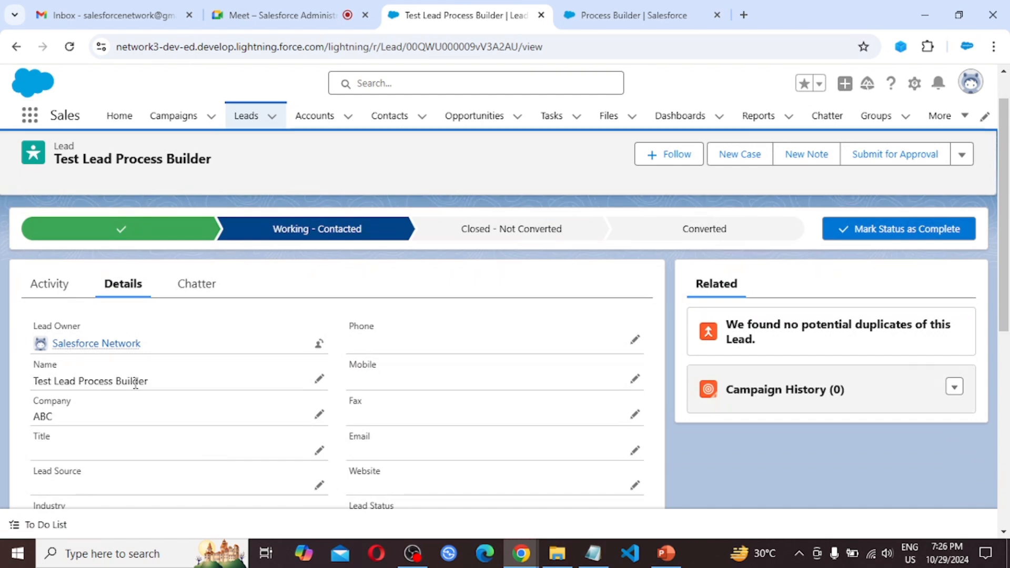
scroll(253, 444, down, 1)
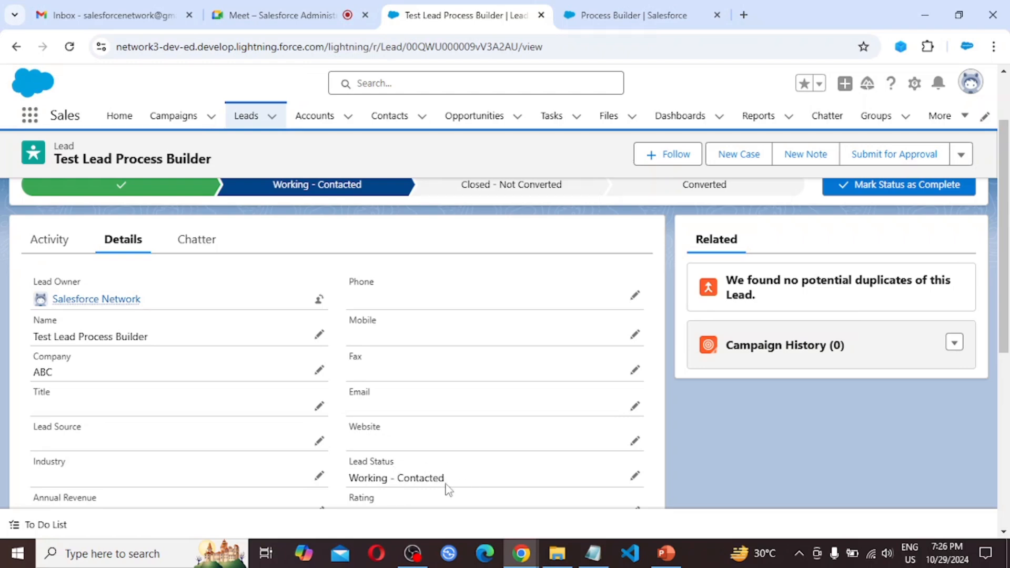
scroll(446, 486, down, 2)
scroll(446, 490, down, 1)
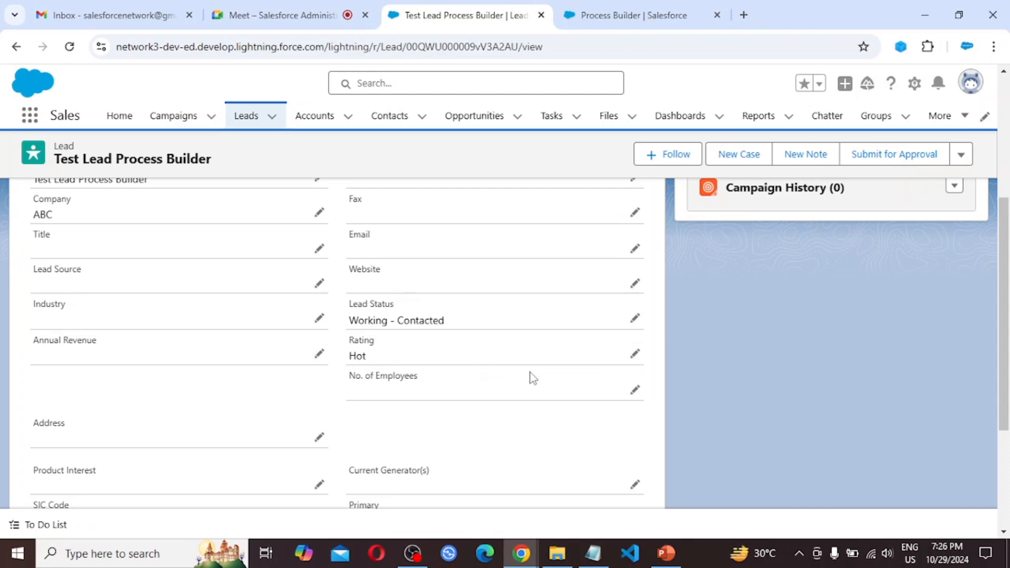
scroll(529, 372, up, 5)
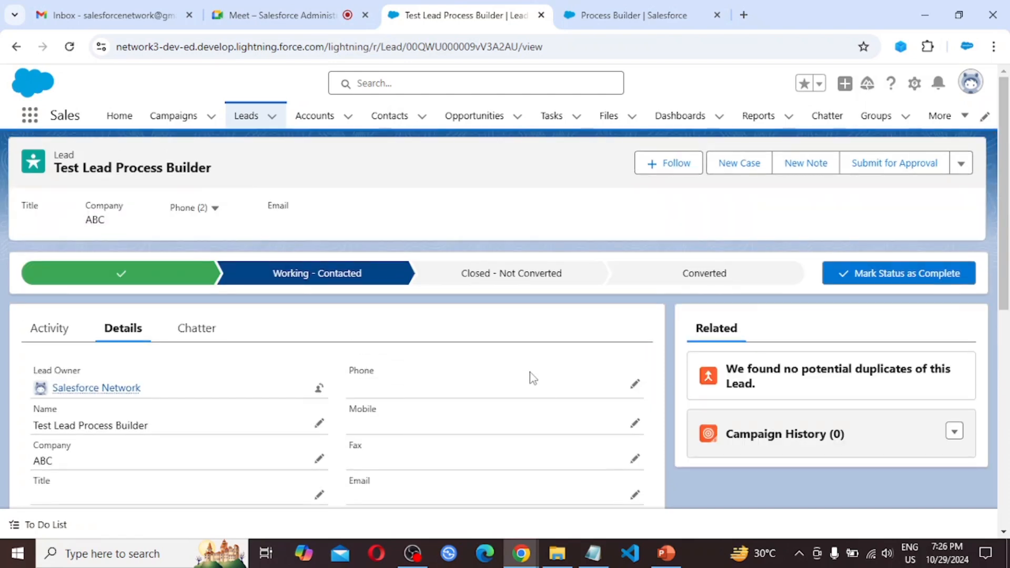
Step: Start another new lead from the Leads list and enter Test Lead PB 1 as its last name
click(252, 118)
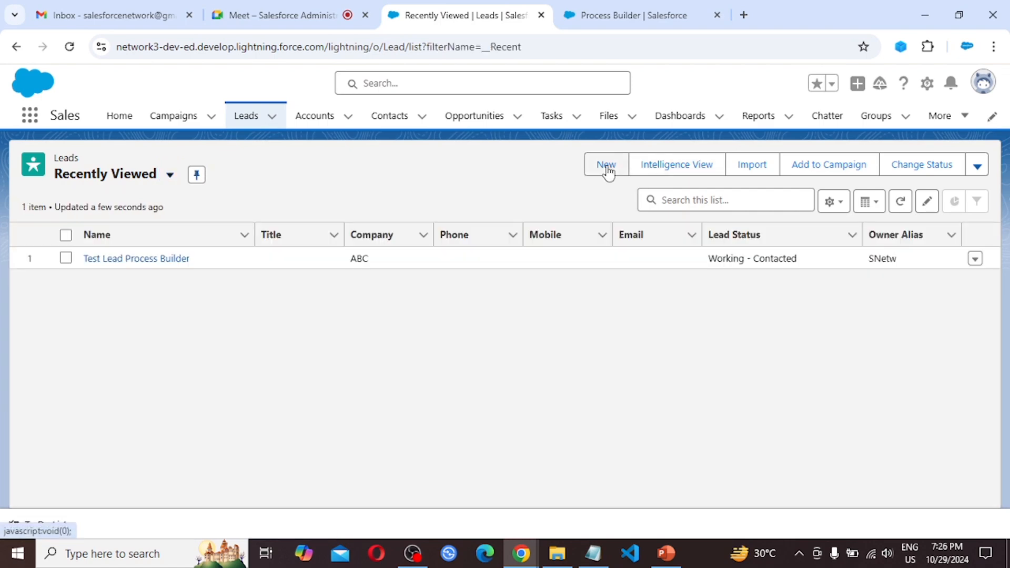
click(607, 168)
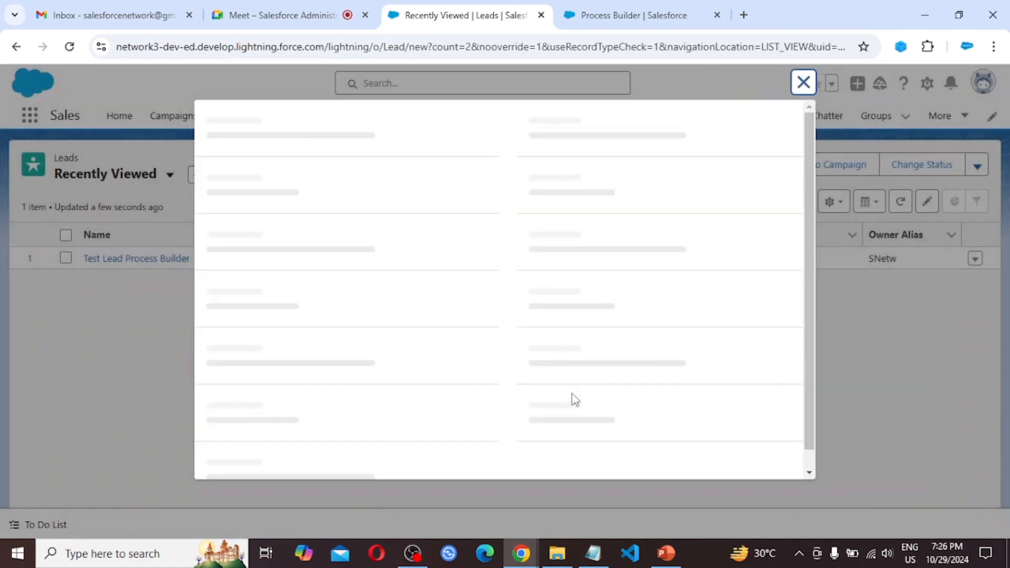
scroll(329, 378, down, 2)
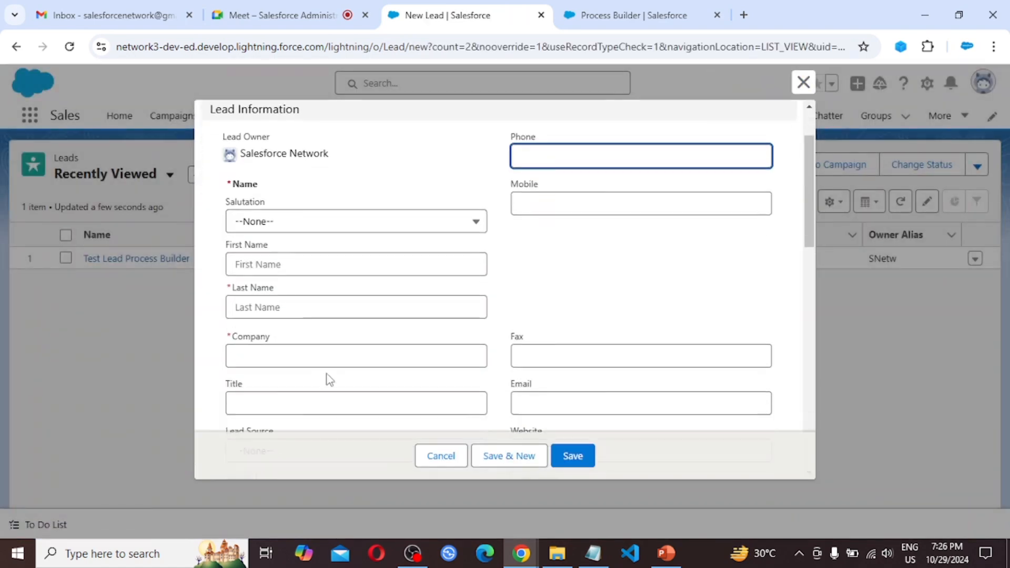
click(282, 298)
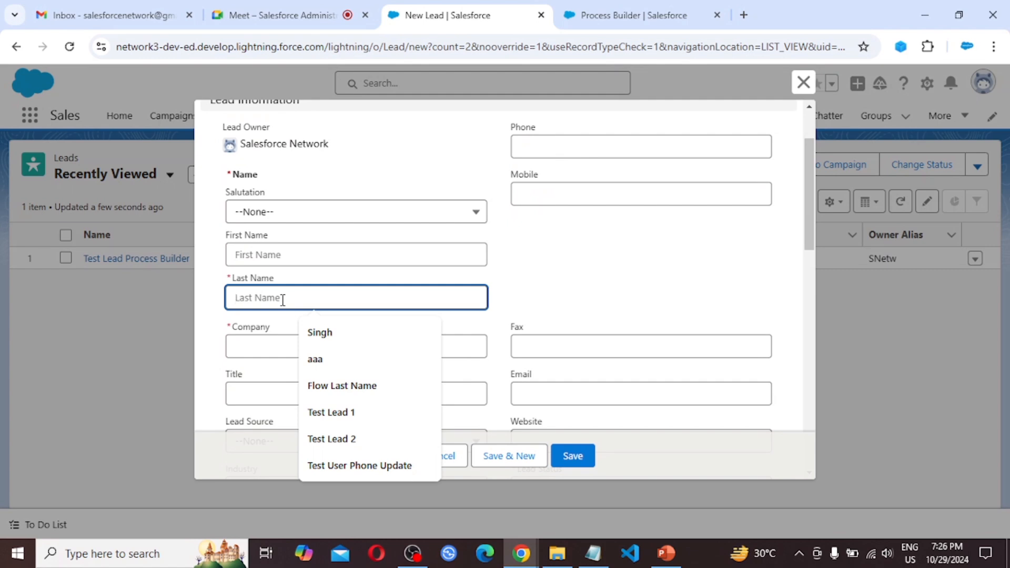
text(Tes)
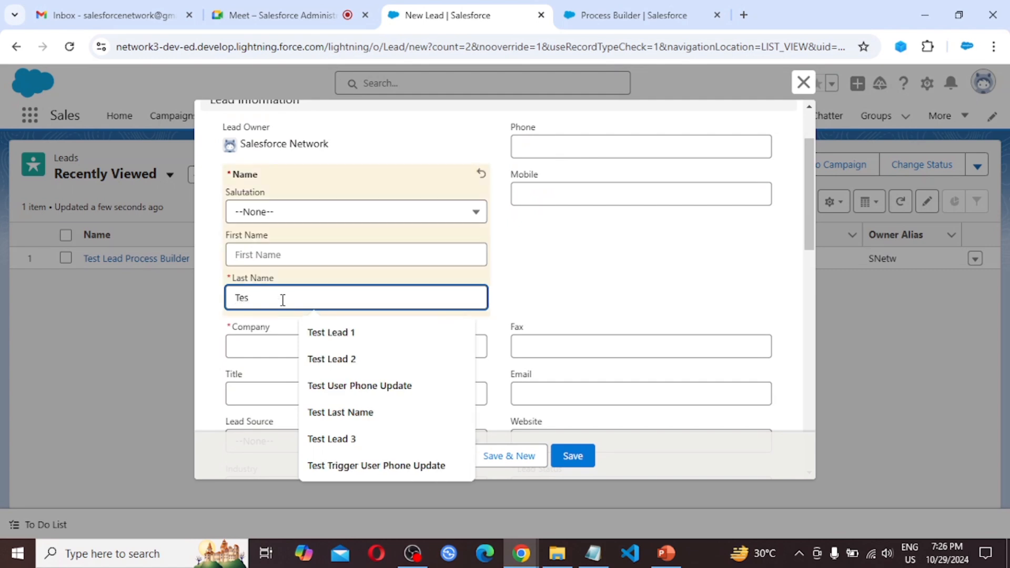
text(t Lea)
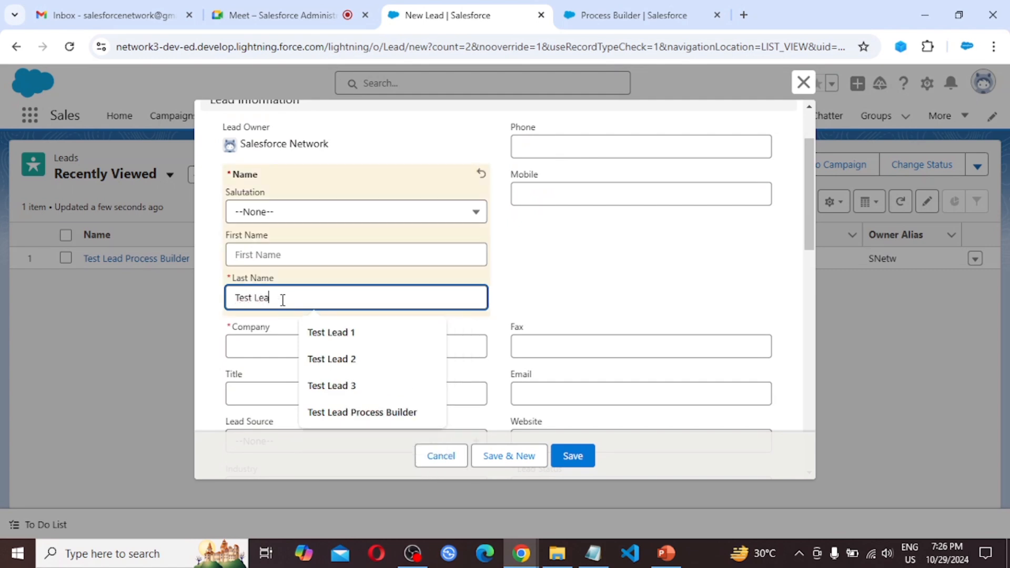
text(d P)
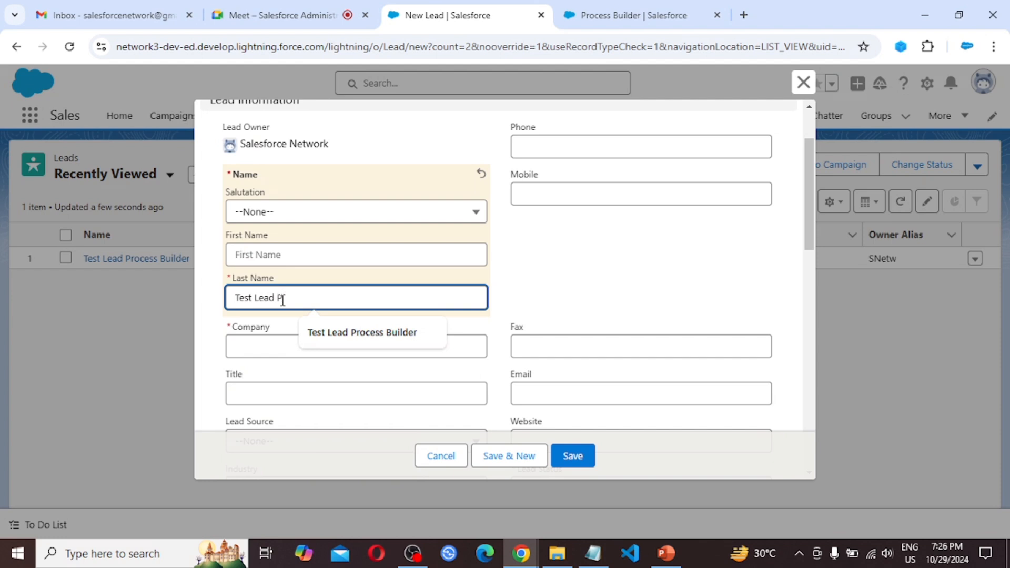
text(b)
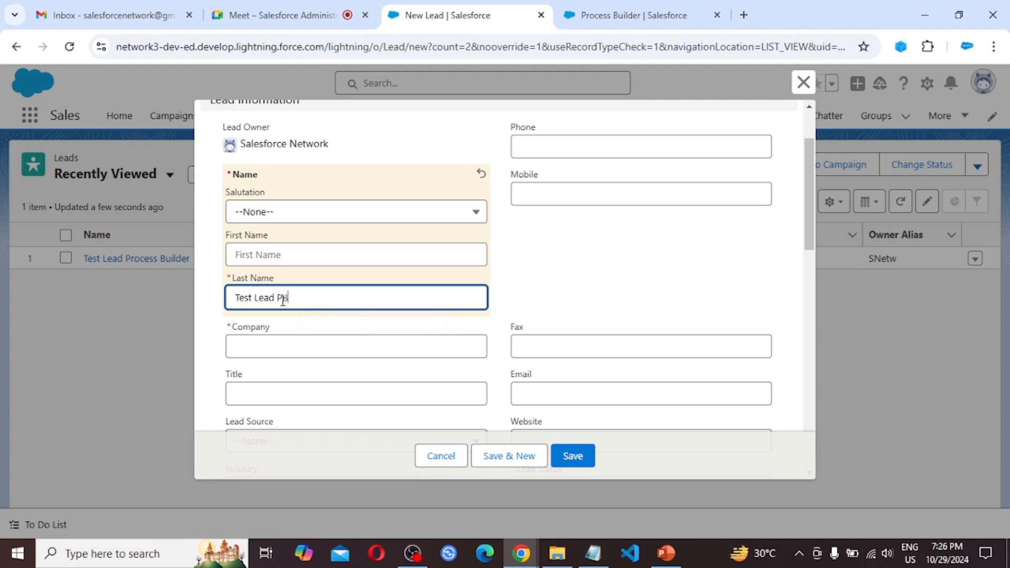
text( 1)
Step: Enter ABC as the company and save the new lead with its default lead status
click(265, 343)
text(A)
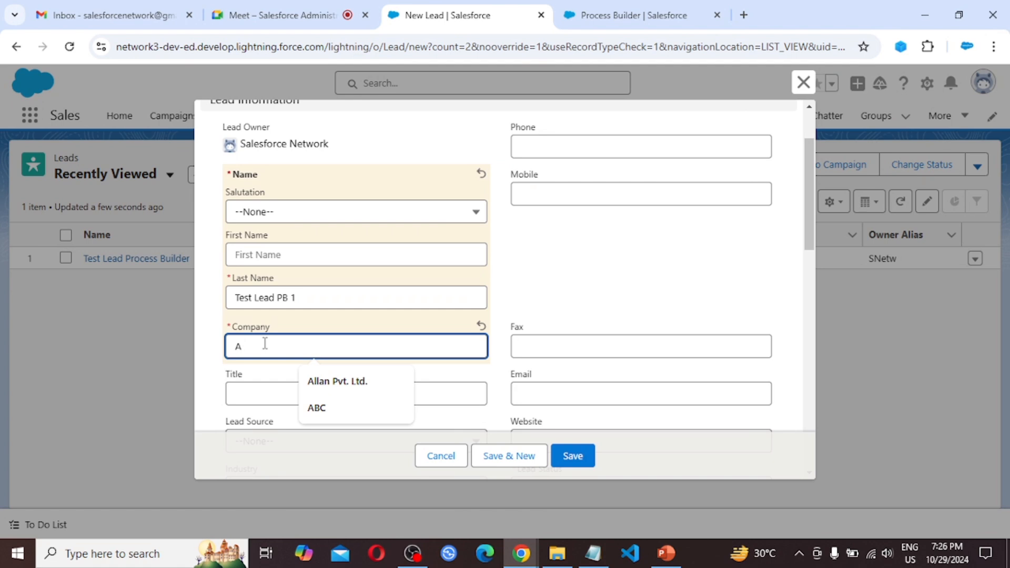
text(BC)
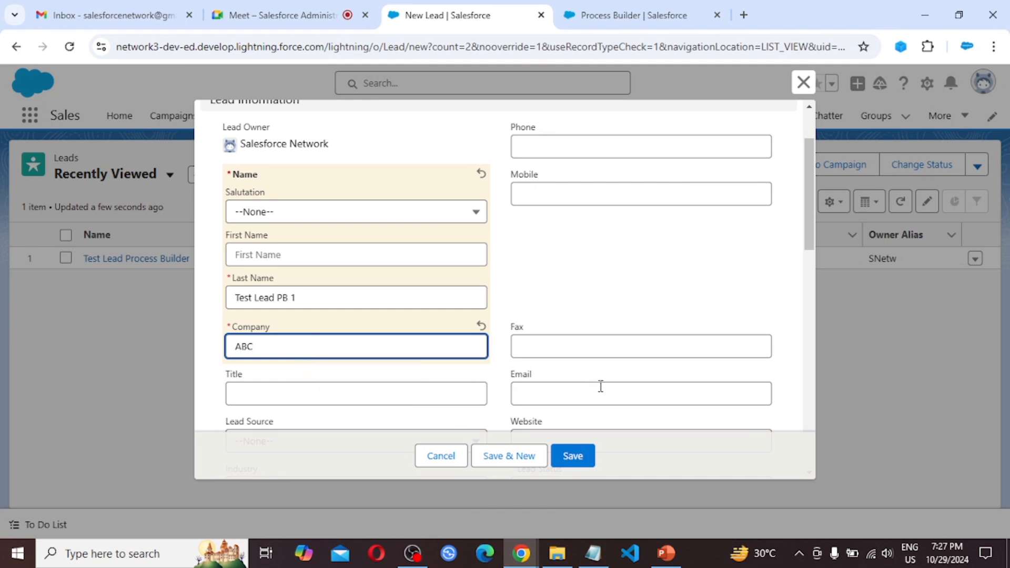
scroll(600, 386, down, 3)
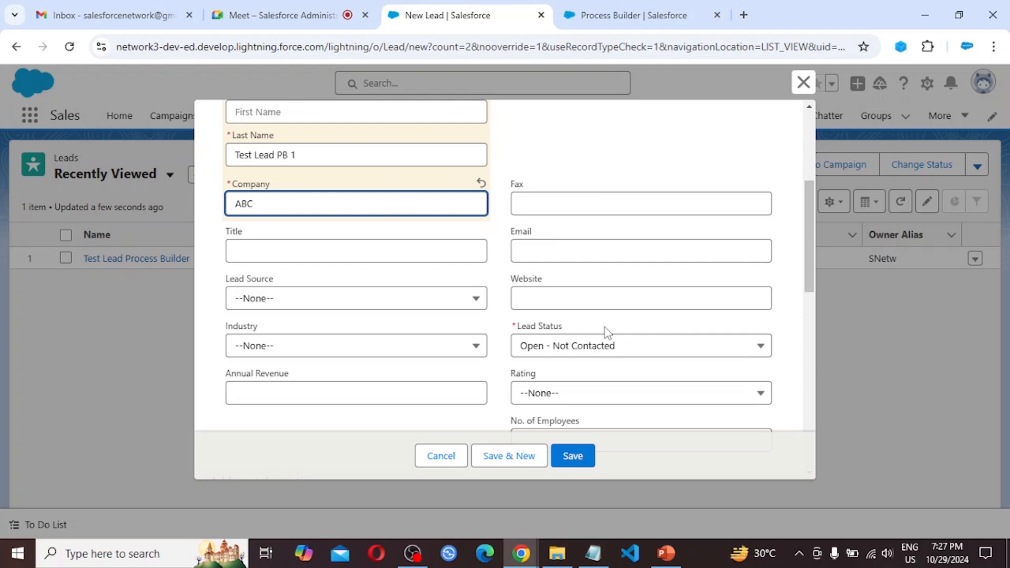
click(573, 457)
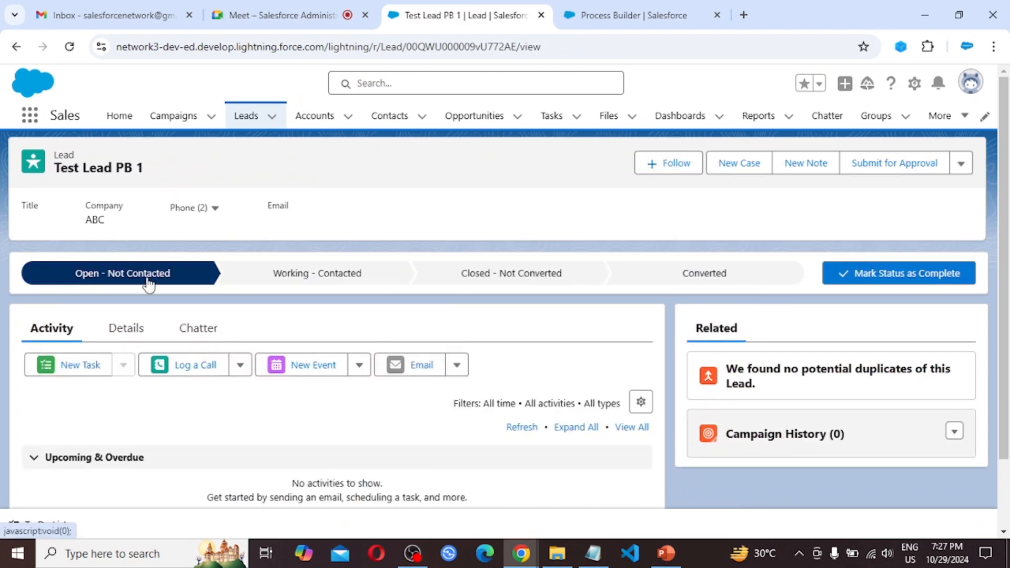
Step: Examine the saved lead's Lead Status and Rating details, then switch to the PowerPoint assignment slide
click(126, 330)
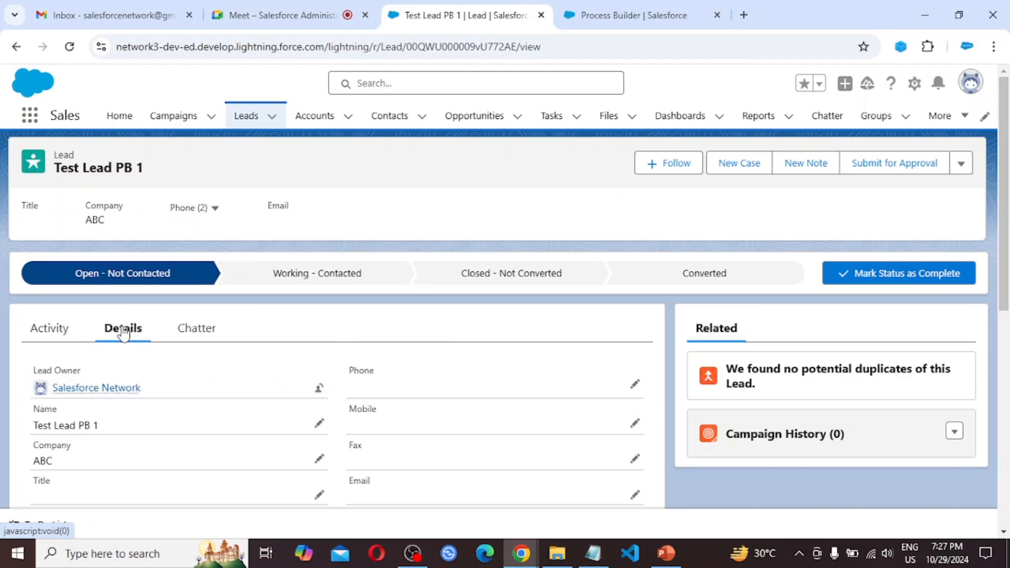
scroll(293, 406, down, 1)
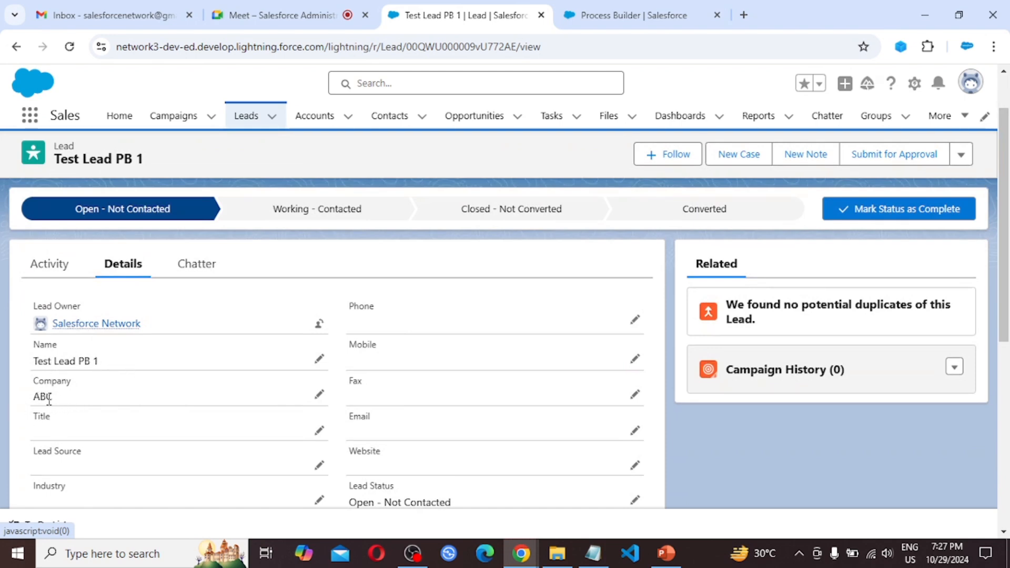
scroll(234, 420, down, 1)
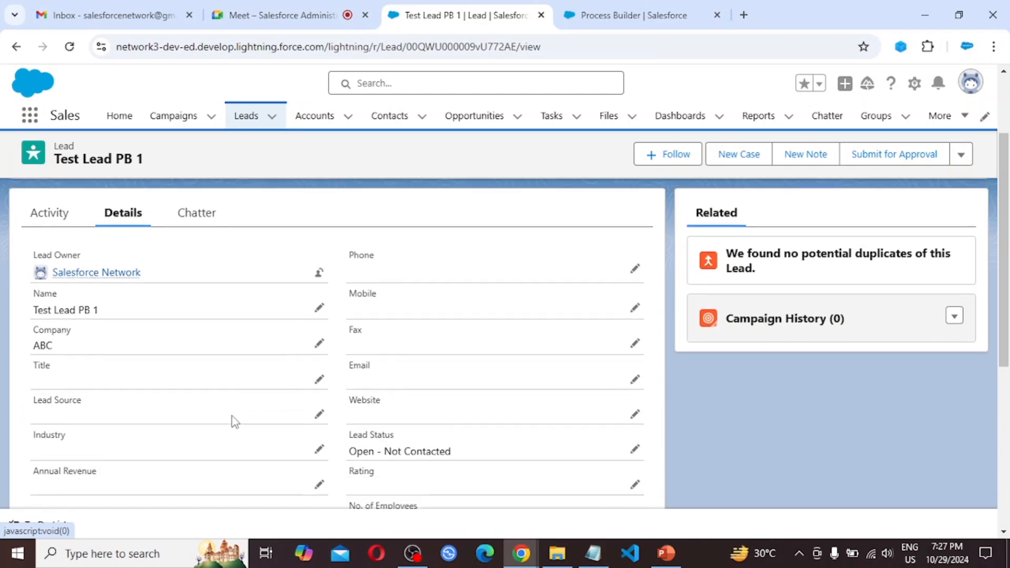
scroll(234, 421, down, 1)
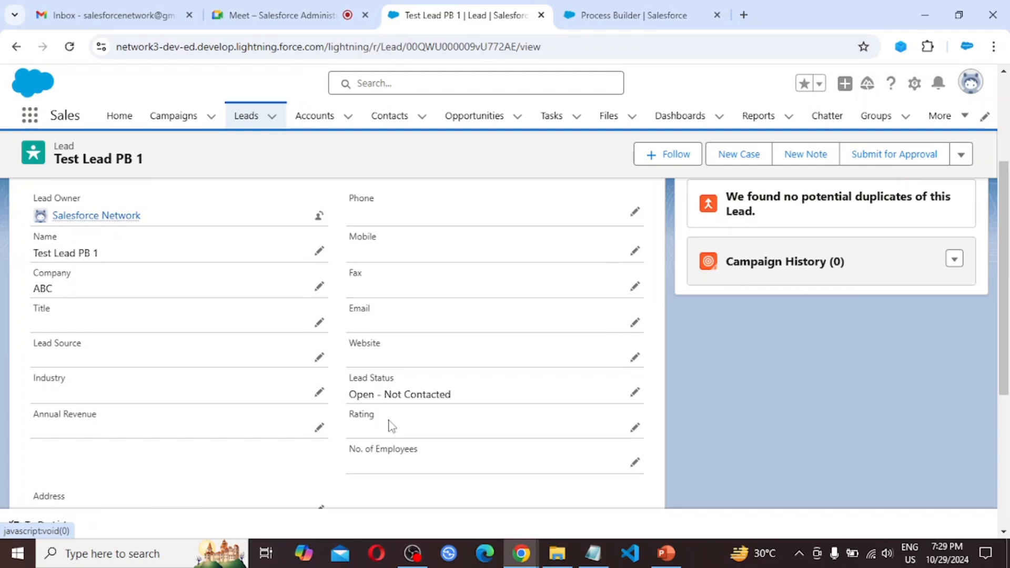
key(alt+Tab)
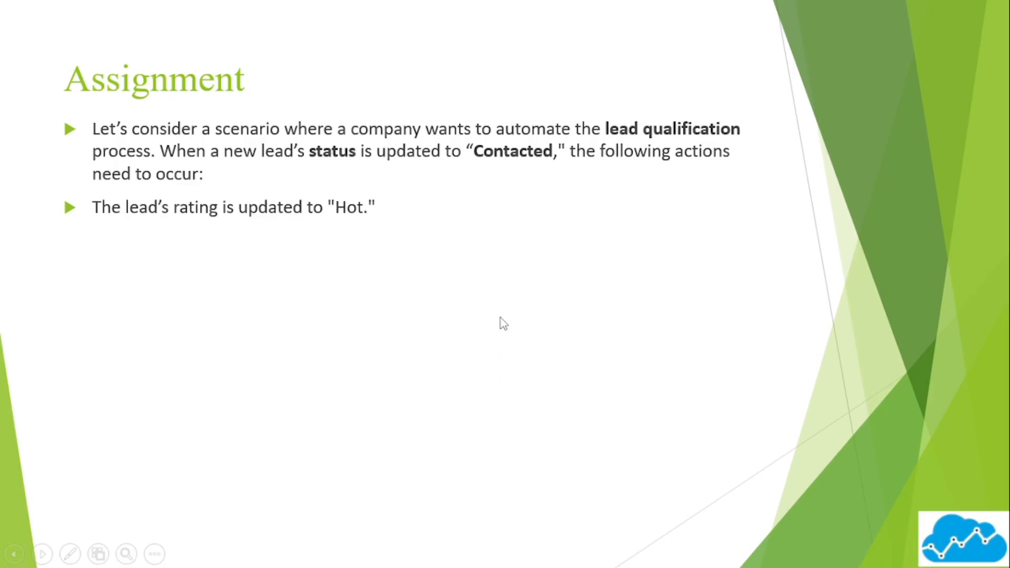